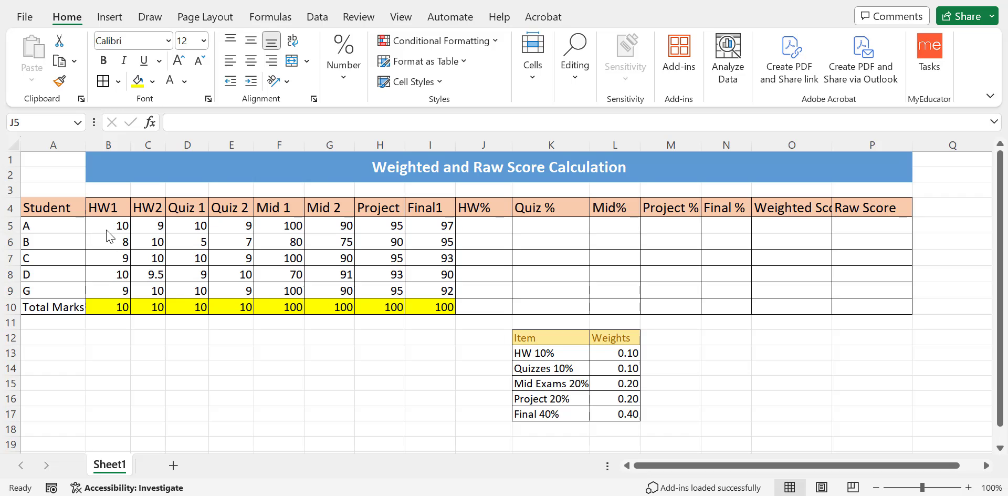
# - Review the sheet's student names, HW, Quiz, Mid, Project and Final1 scores, and the Total Marks row
pyautogui.moveTo(64, 208); pyautogui.dragTo(63, 295)
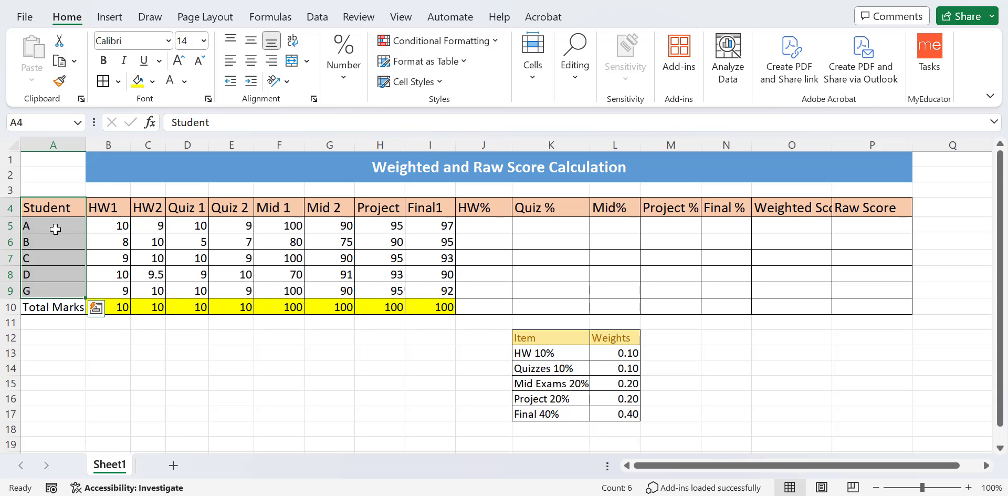
pyautogui.click(119, 212)
pyautogui.moveTo(142, 209); pyautogui.dragTo(148, 292)
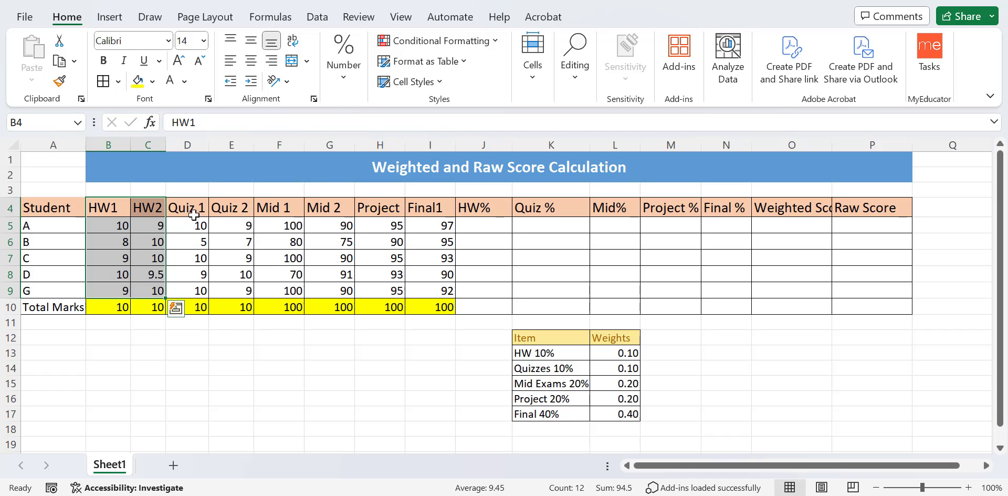
pyautogui.moveTo(194, 210); pyautogui.dragTo(245, 291)
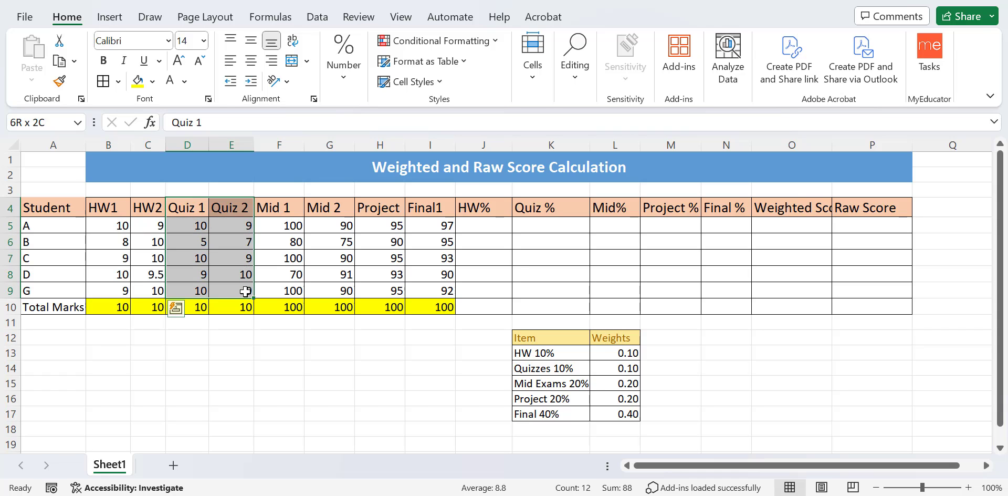
pyautogui.moveTo(286, 210); pyautogui.dragTo(330, 298)
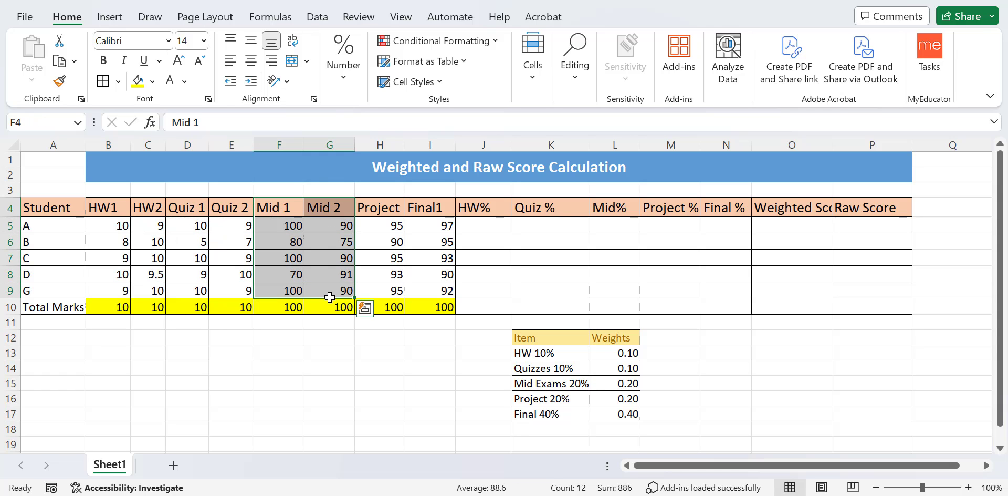
pyautogui.moveTo(387, 206); pyautogui.dragTo(393, 301)
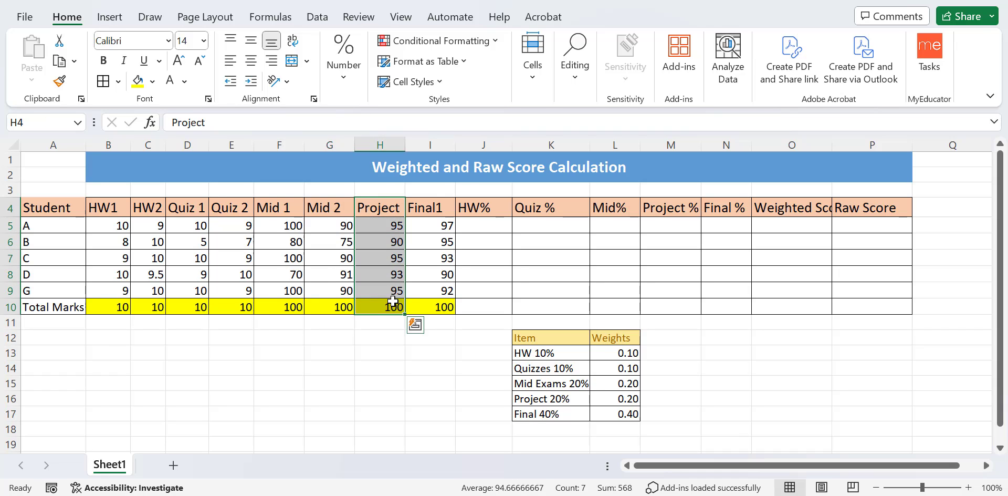
pyautogui.moveTo(433, 205); pyautogui.dragTo(443, 292)
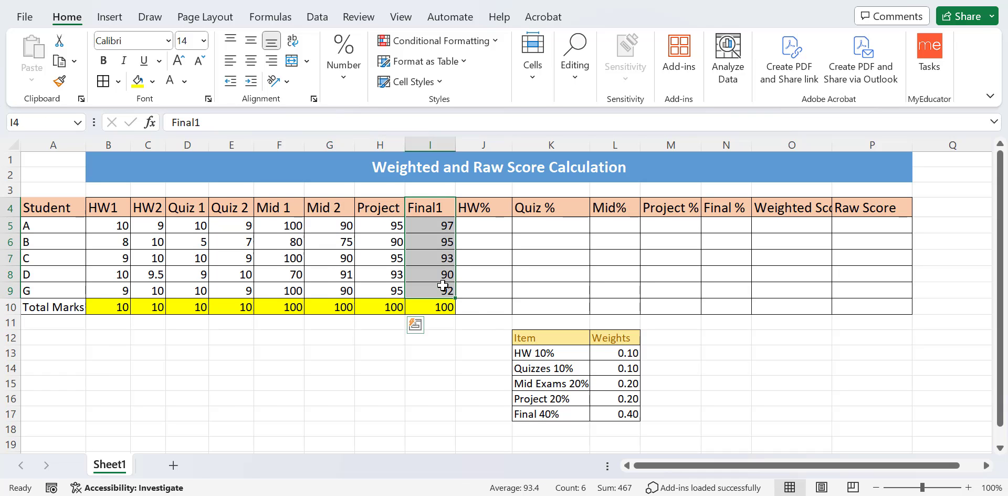
pyautogui.click(6, 309)
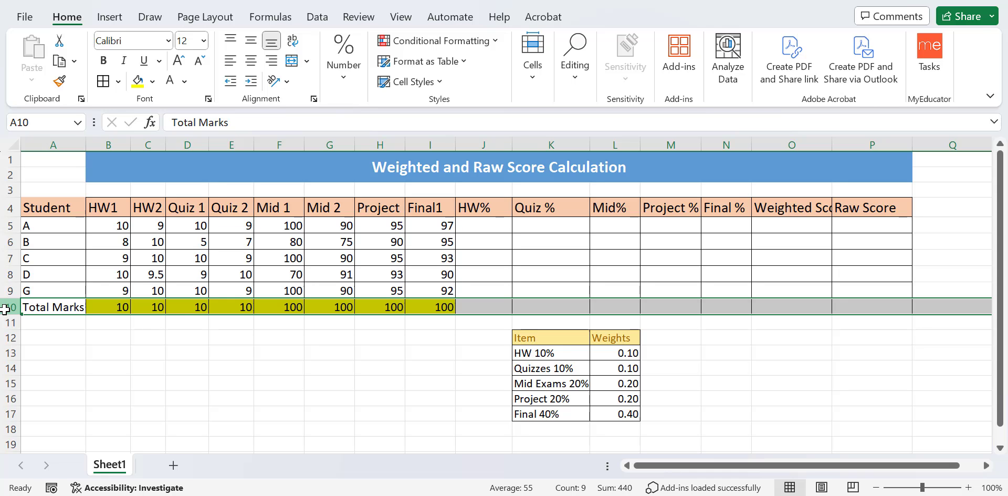
pyautogui.click(116, 306)
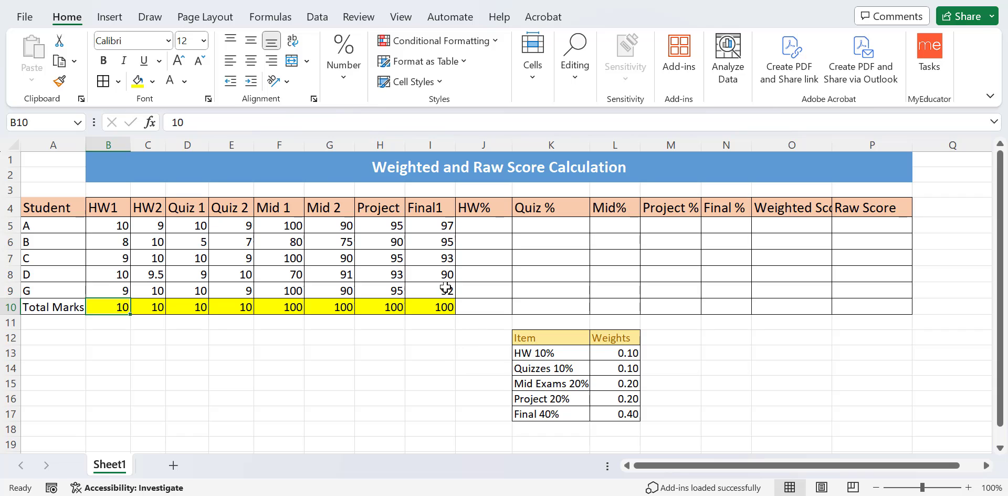
# - Point out the HW% column and student A's HW1 and HW2 scores that feed J5
pyautogui.click(493, 209)
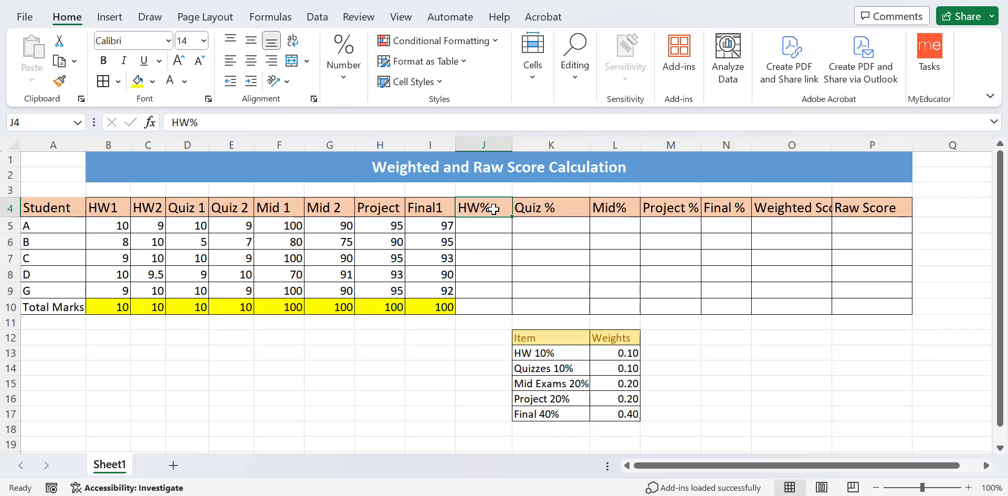
pyautogui.click(486, 144)
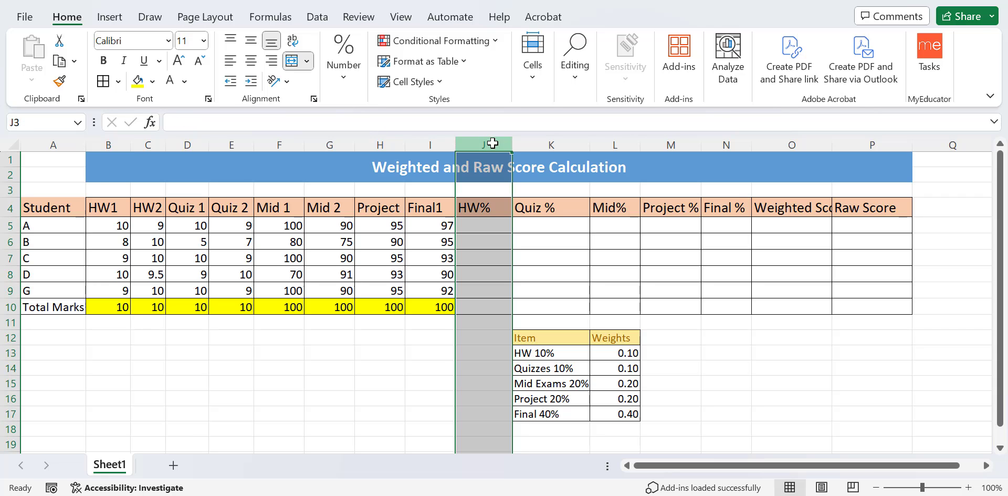
pyautogui.click(496, 210)
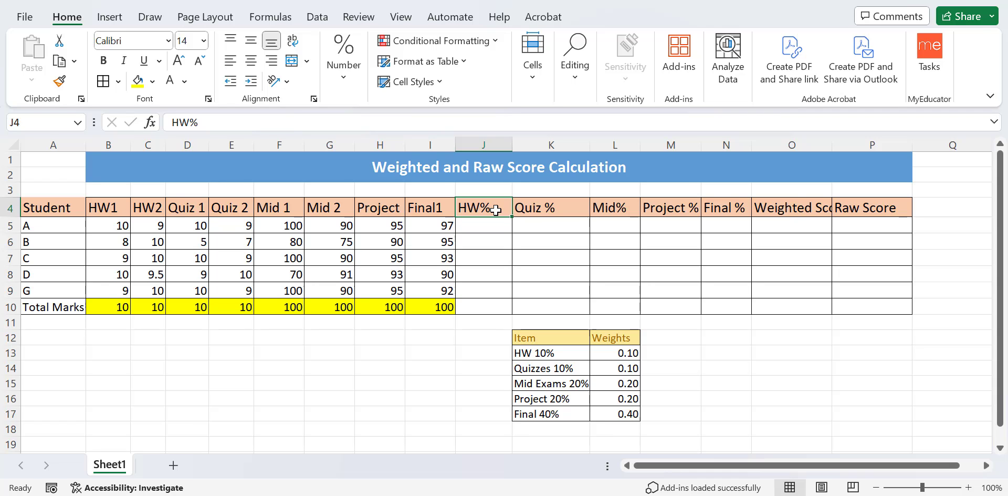
pyautogui.click(108, 223)
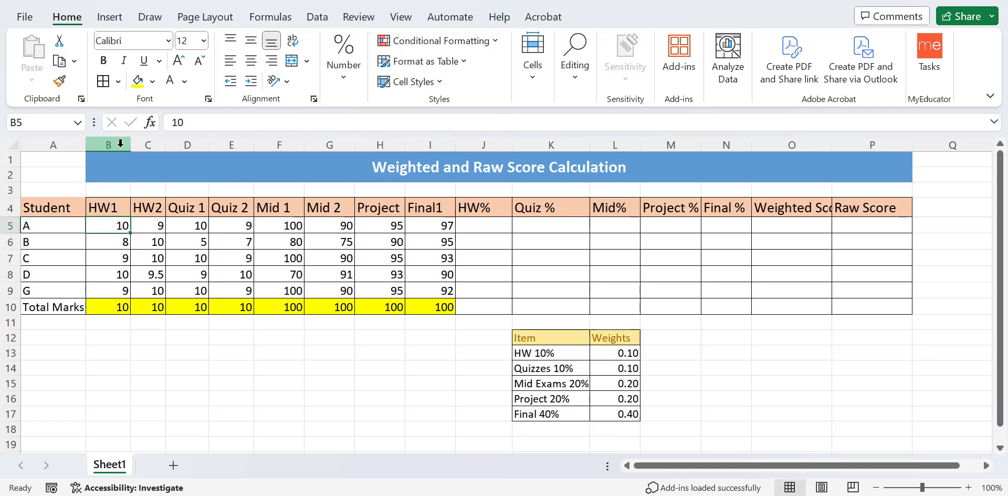
pyautogui.click(154, 226)
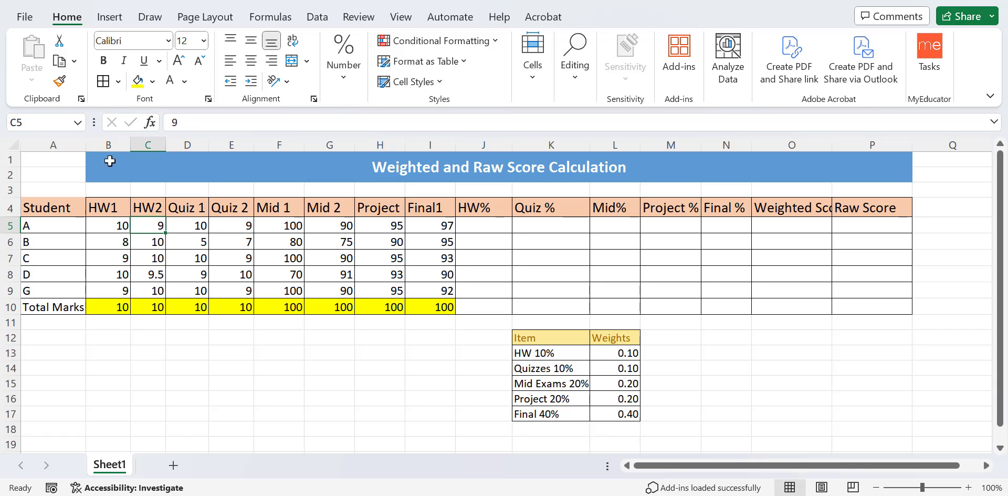
pyautogui.moveTo(124, 141); pyautogui.dragTo(142, 143)
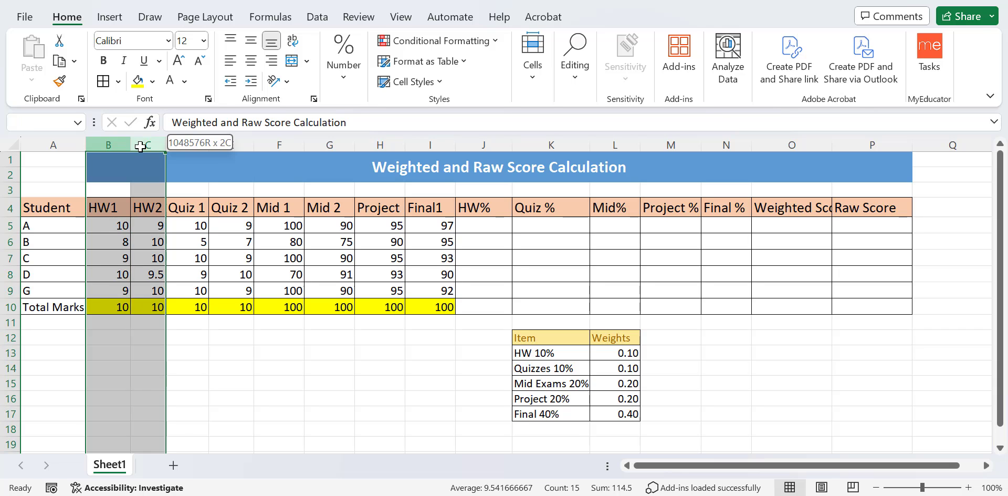
pyautogui.click(121, 214)
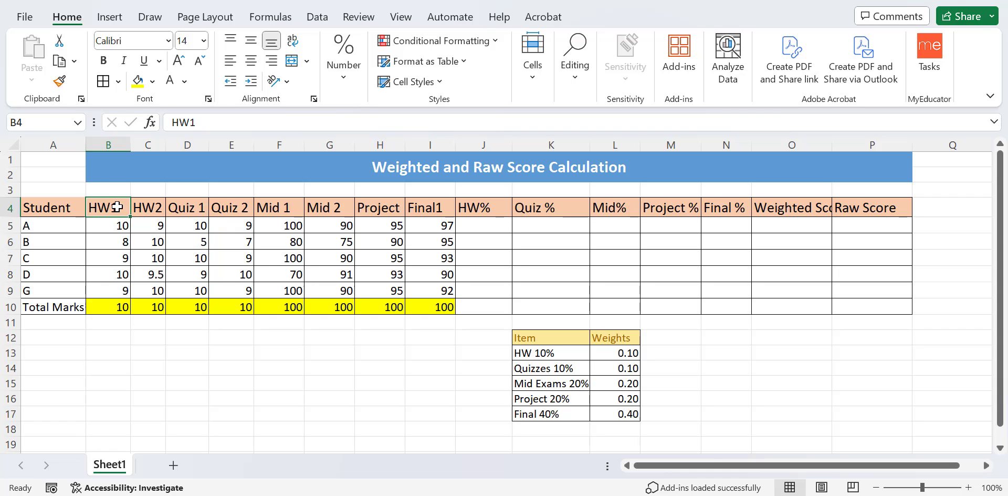
pyautogui.click(170, 206)
pyautogui.click(113, 207)
pyautogui.click(487, 224)
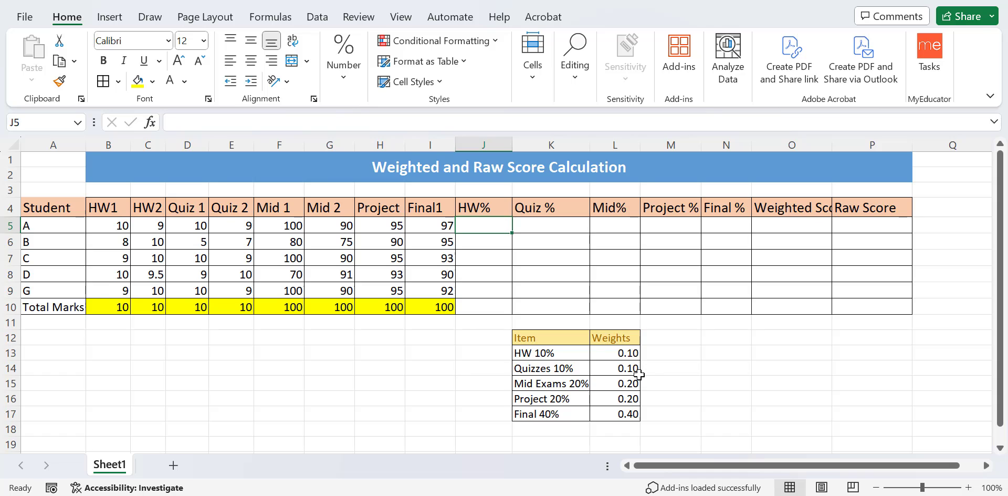
# - Review the Item and Weights table: HW 10%, Quizzes 10%, Mid Exams 20%, weights totalling 1
pyautogui.moveTo(523, 339); pyautogui.dragTo(620, 413)
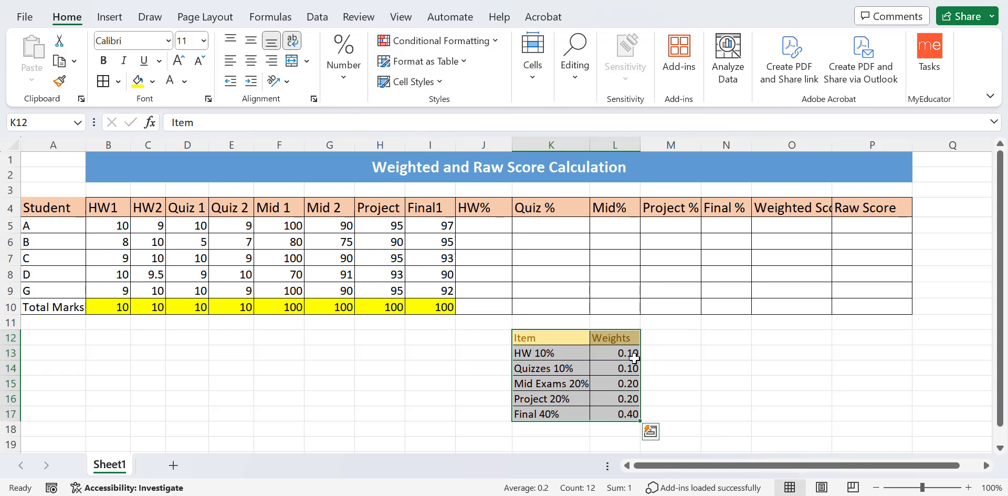
pyautogui.click(554, 353)
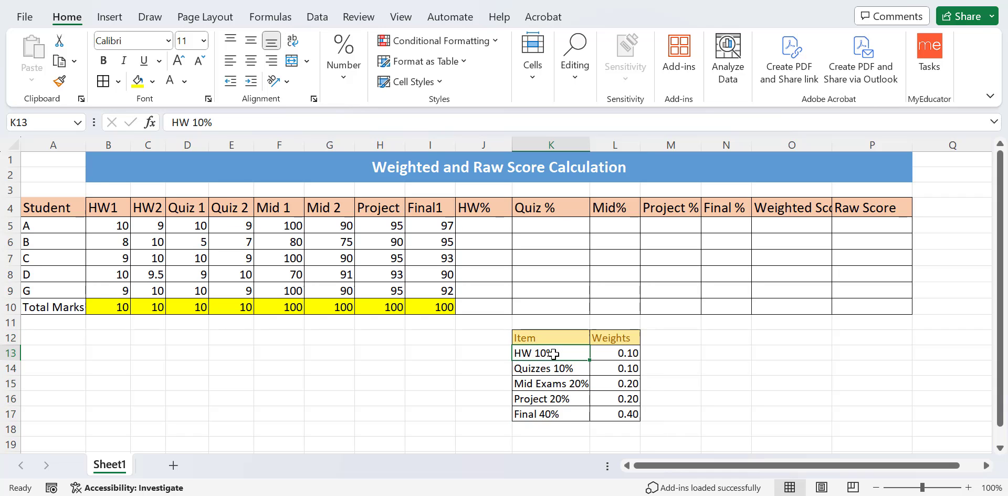
pyautogui.click(579, 367)
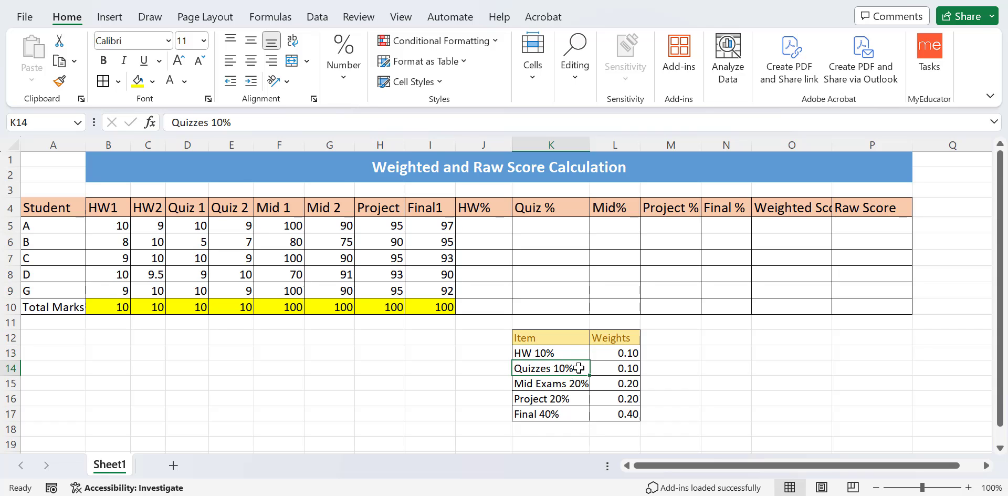
pyautogui.click(563, 383)
pyautogui.click(556, 399)
pyautogui.click(552, 422)
pyautogui.moveTo(605, 355); pyautogui.dragTo(615, 413)
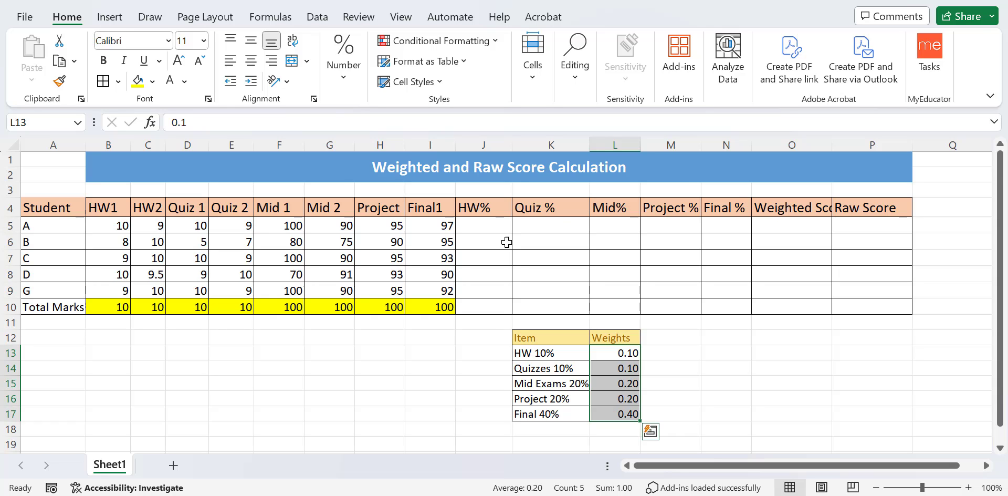
# - Enter =SUM(B5:C5)/SUM(B10:C10) in J5, giving student A's homework result of 0.95
pyautogui.click(489, 227)
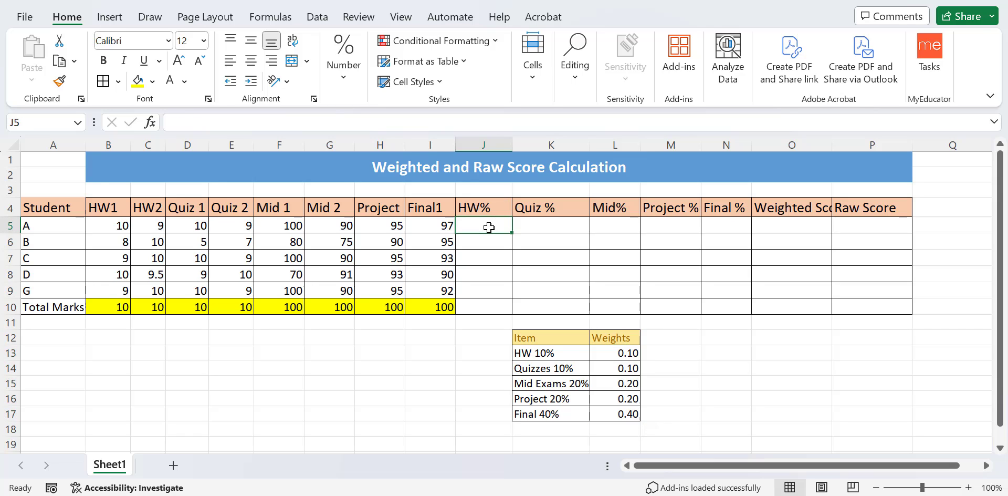
pyautogui.doubleClick(489, 227)
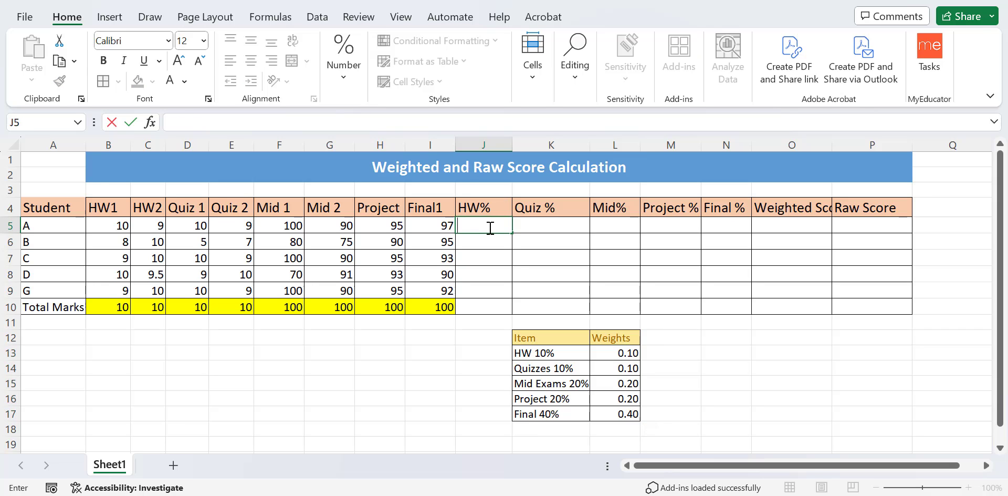
pyautogui.moveTo(96, 226); pyautogui.dragTo(147, 223)
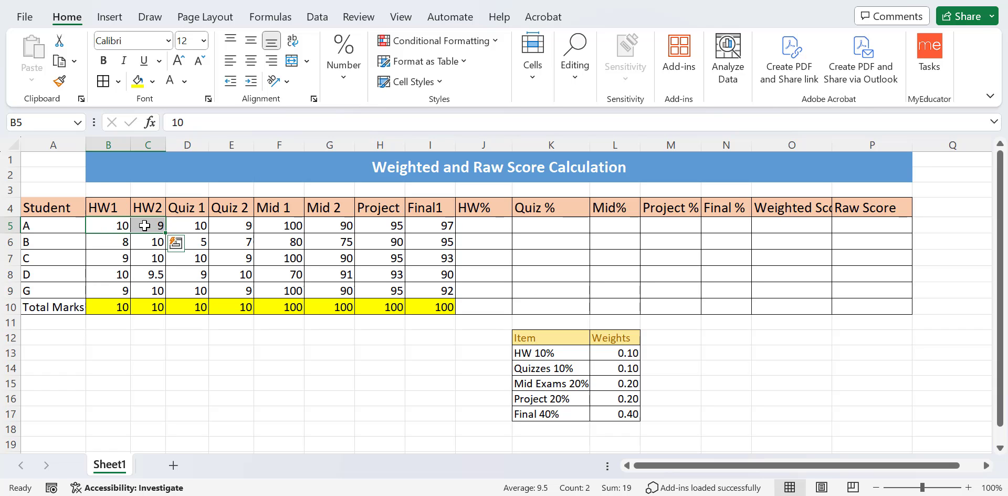
pyautogui.doubleClick(486, 230)
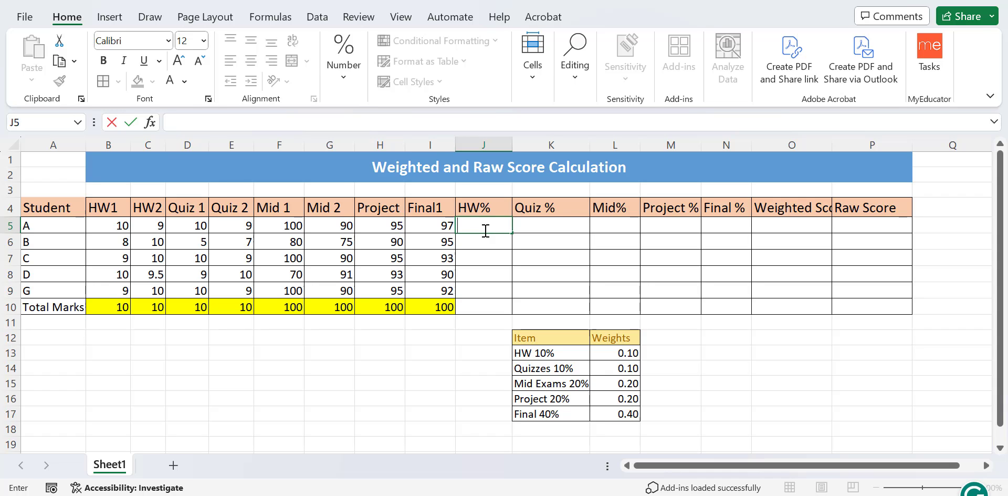
pyautogui.write('=')
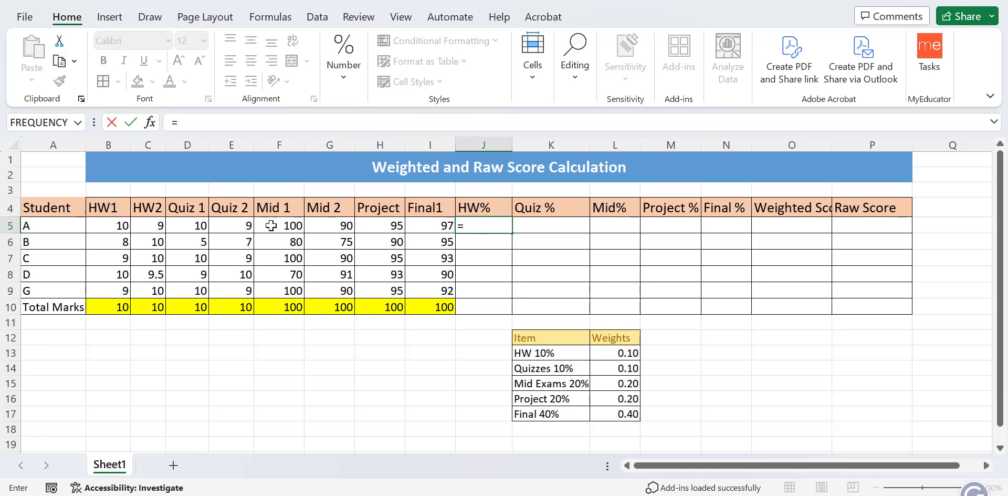
pyautogui.click(131, 224)
pyautogui.moveTo(133, 223); pyautogui.dragTo(151, 223)
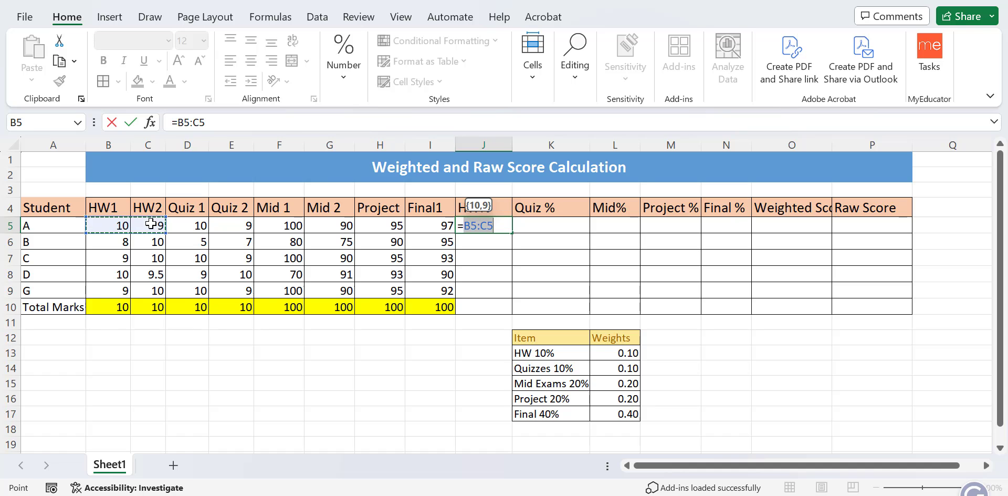
pyautogui.click(465, 225)
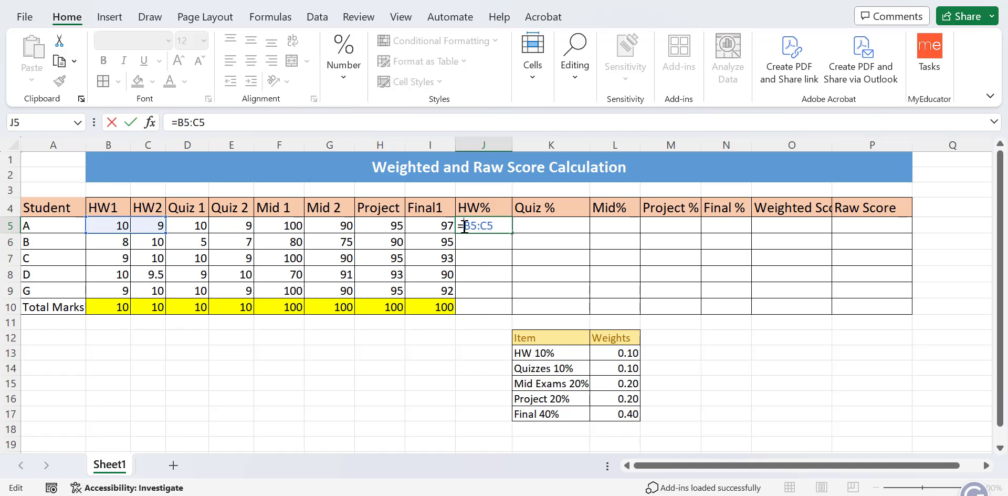
pyautogui.write('sum(B5:C5')
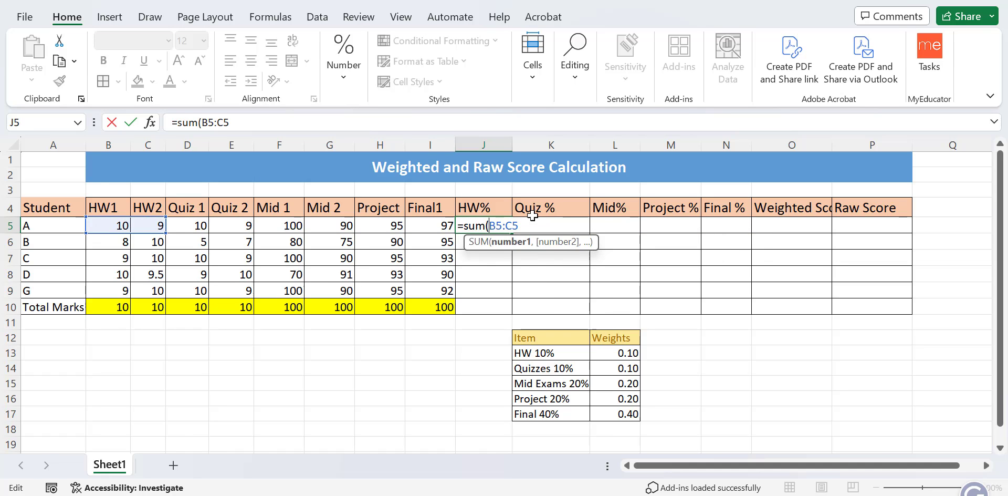
pyautogui.write(')')
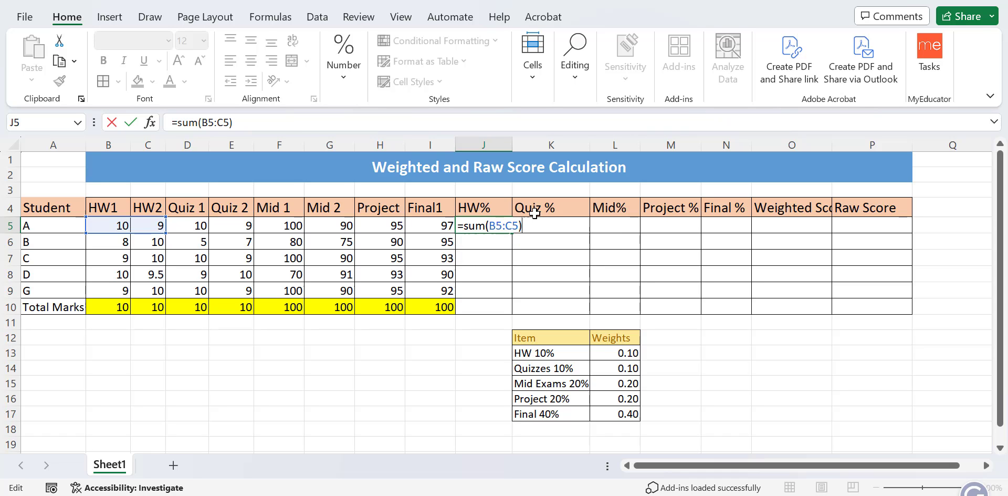
pyautogui.write('/sum(')
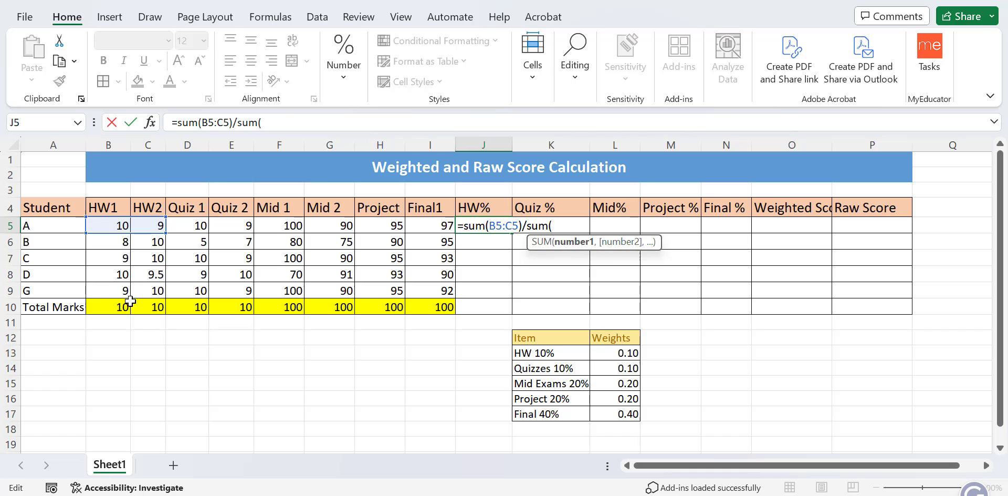
pyautogui.moveTo(112, 308); pyautogui.dragTo(151, 307)
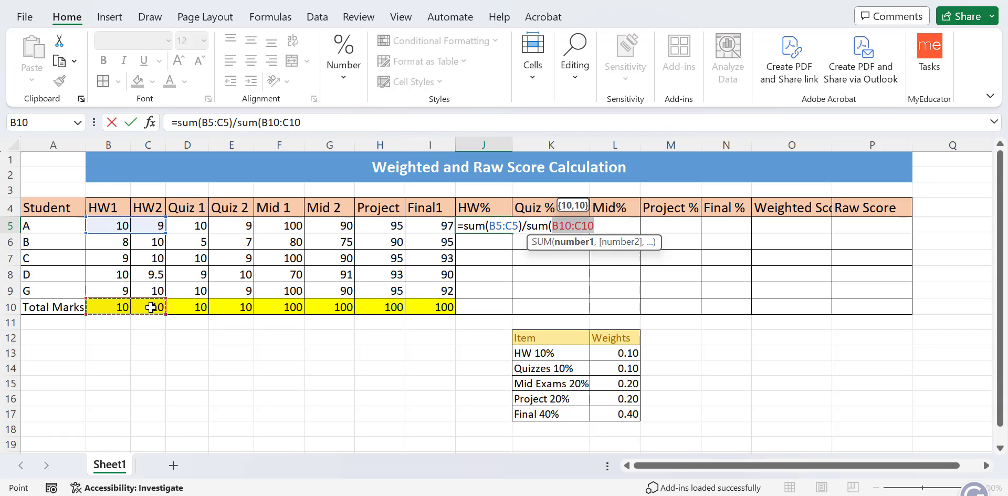
pyautogui.write(')')
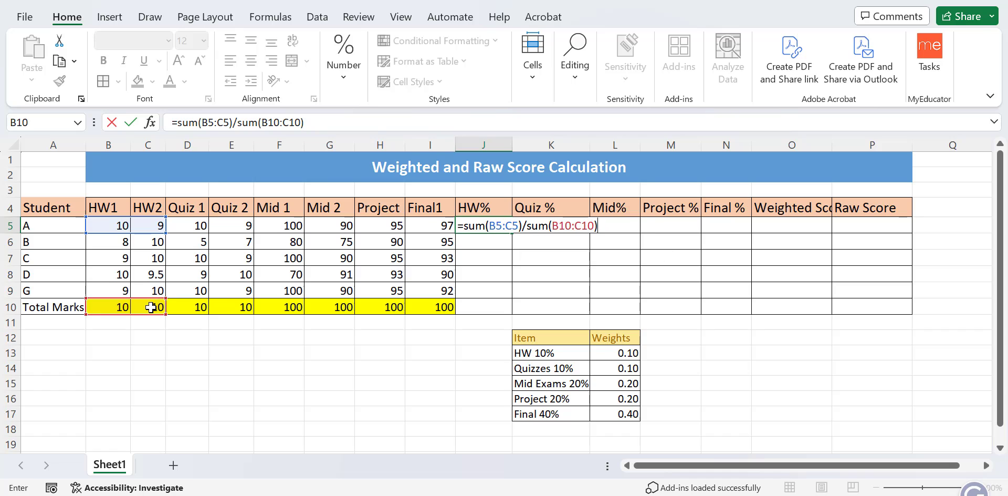
pyautogui.hotkey('ctrl', 'Return')
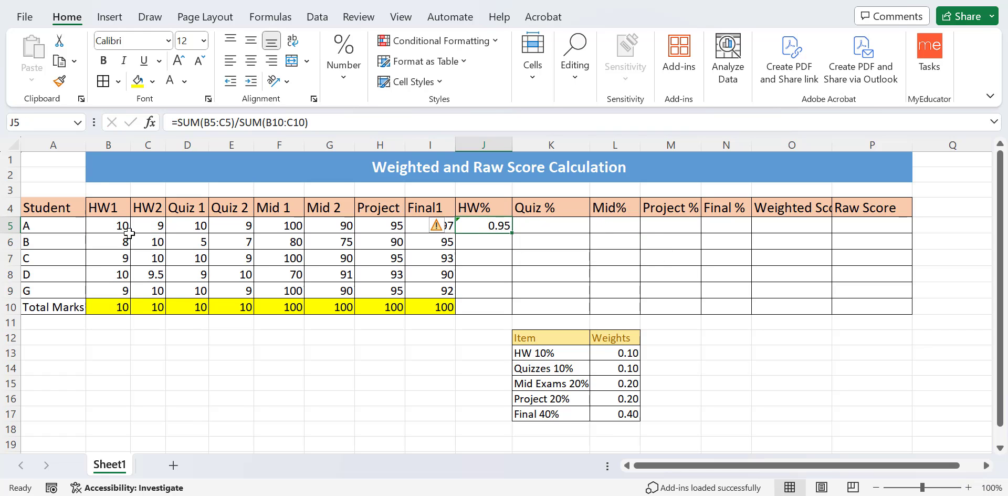
# - Format J5 as Percentage with 2 decimal places so it reads 95.00%
pyautogui.rightClick(481, 224)
pyautogui.click(557, 428)
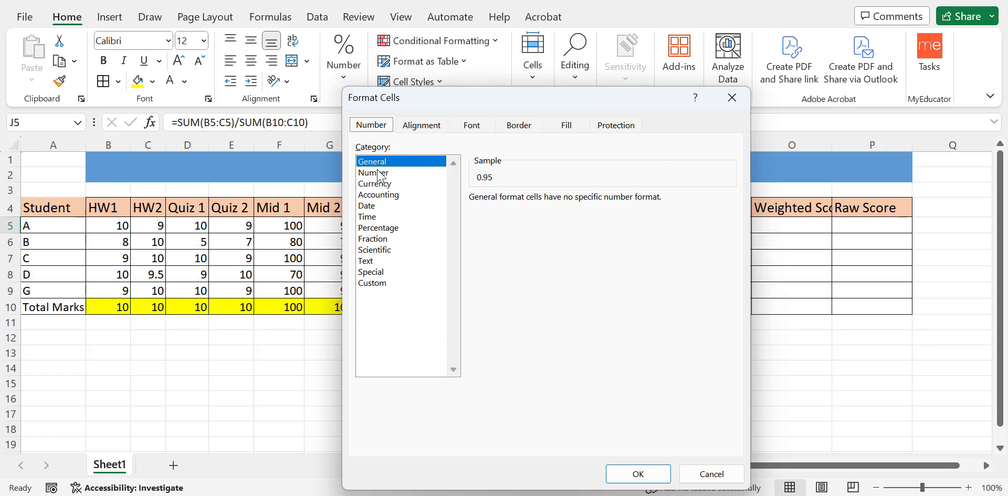
pyautogui.click(383, 229)
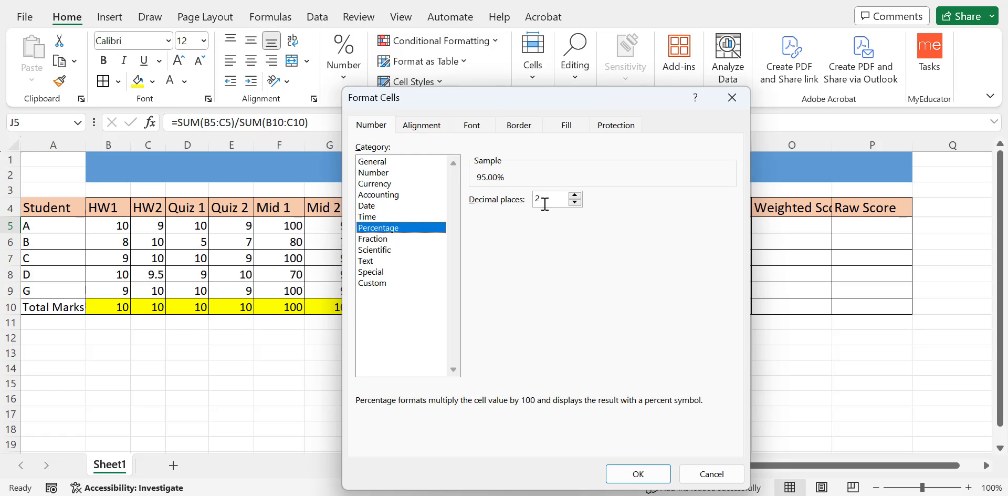
pyautogui.click(652, 478)
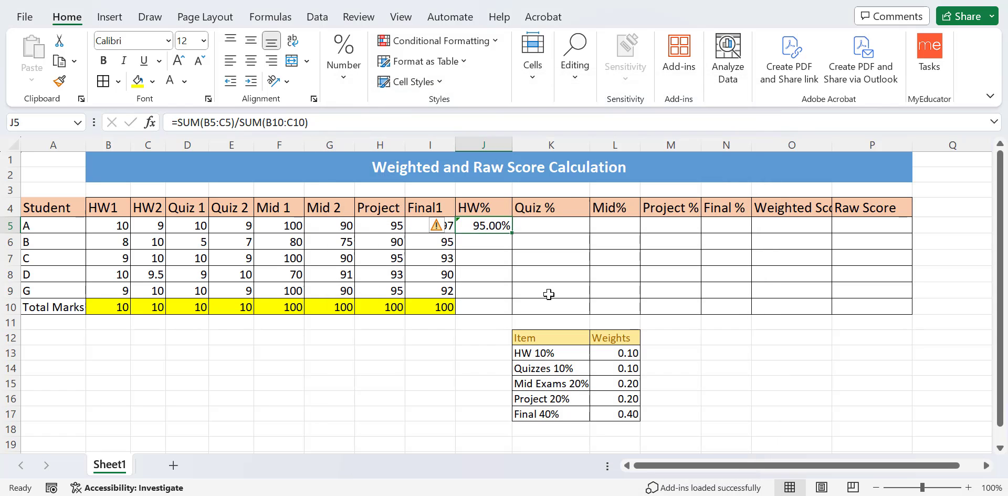
# - Fill J5's formula down to J10 and inspect J6, whose divisor has shifted to B11:C11
pyautogui.doubleClick(512, 234)
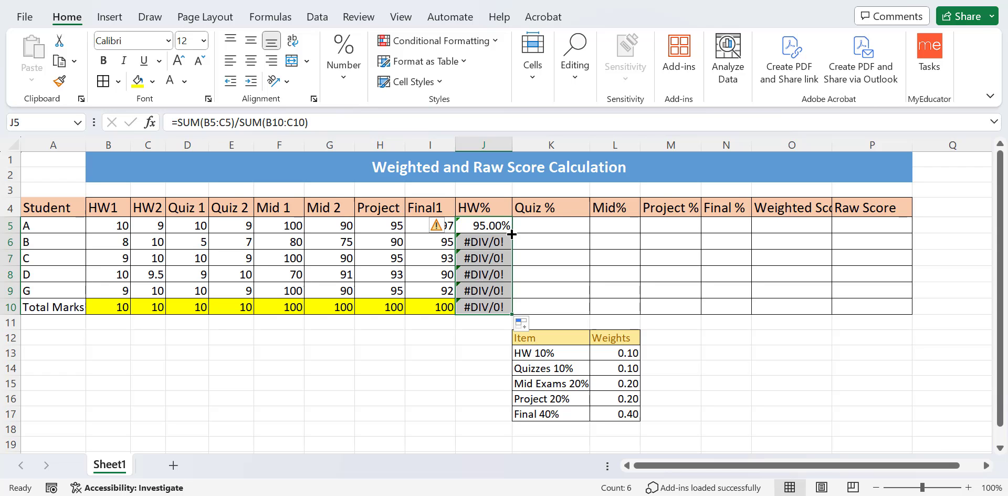
pyautogui.click(482, 241)
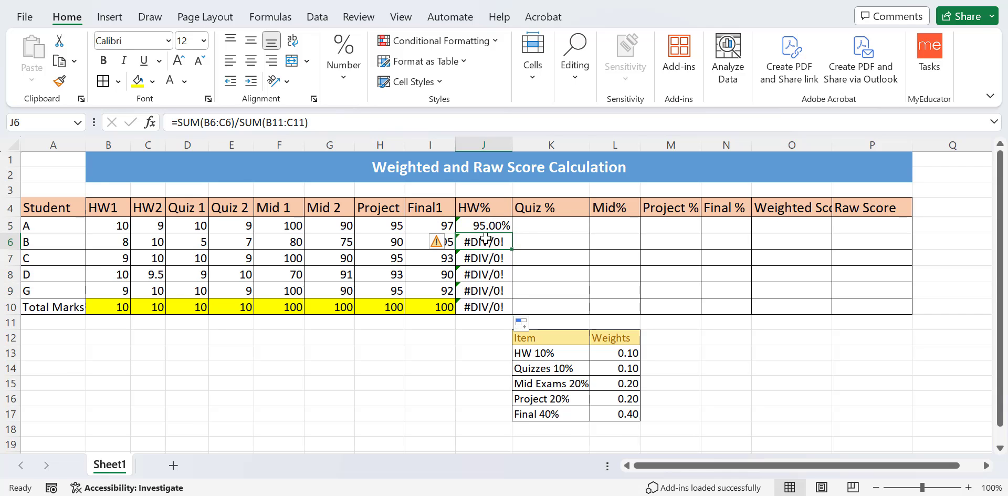
pyautogui.click(342, 128)
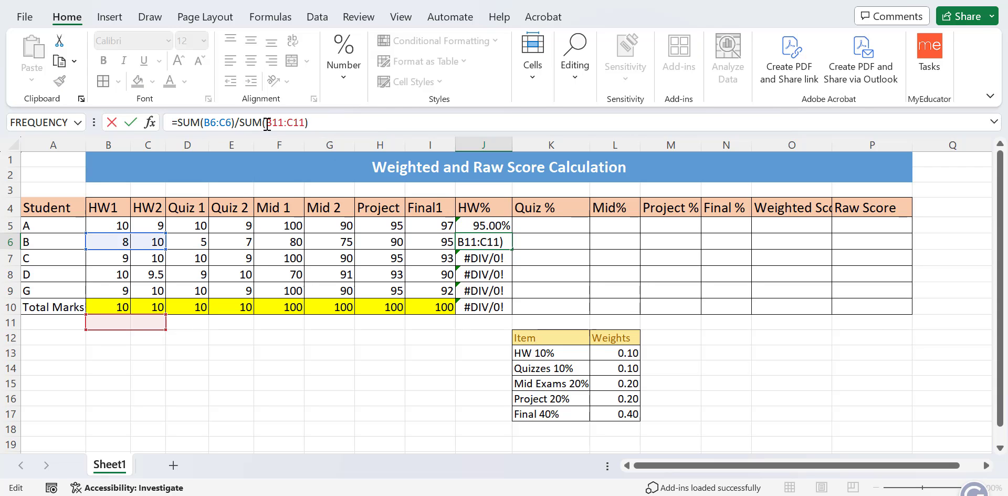
pyautogui.moveTo(268, 122); pyautogui.dragTo(306, 122)
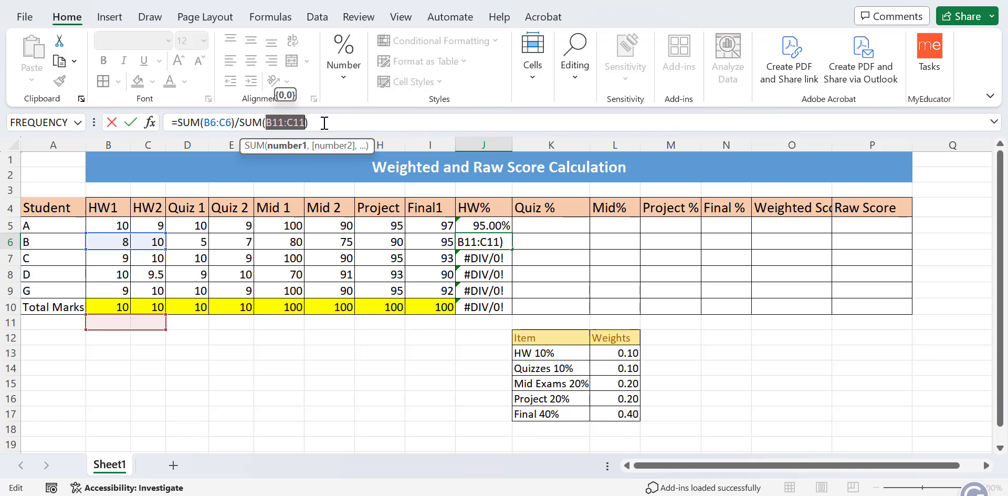
pyautogui.click(324, 123)
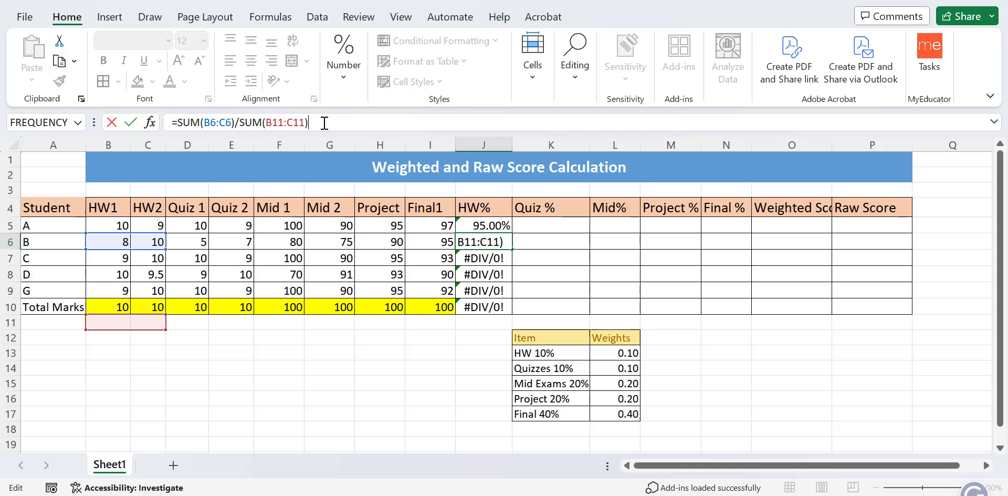
# - Change J5's divisor to SUM(B$10:C$10) so row 10 stays locked
pyautogui.click(498, 225)
pyautogui.doubleClick(498, 225)
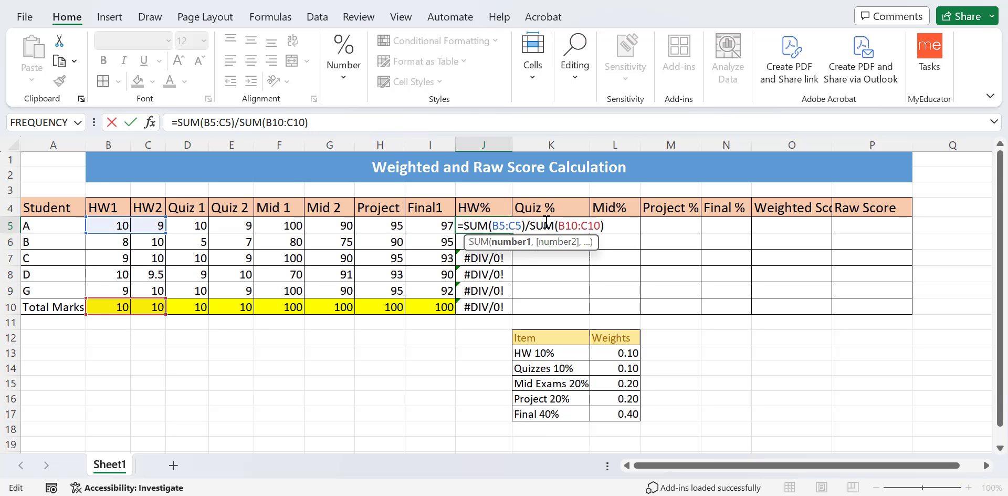
pyautogui.click(578, 225)
pyautogui.click(566, 225)
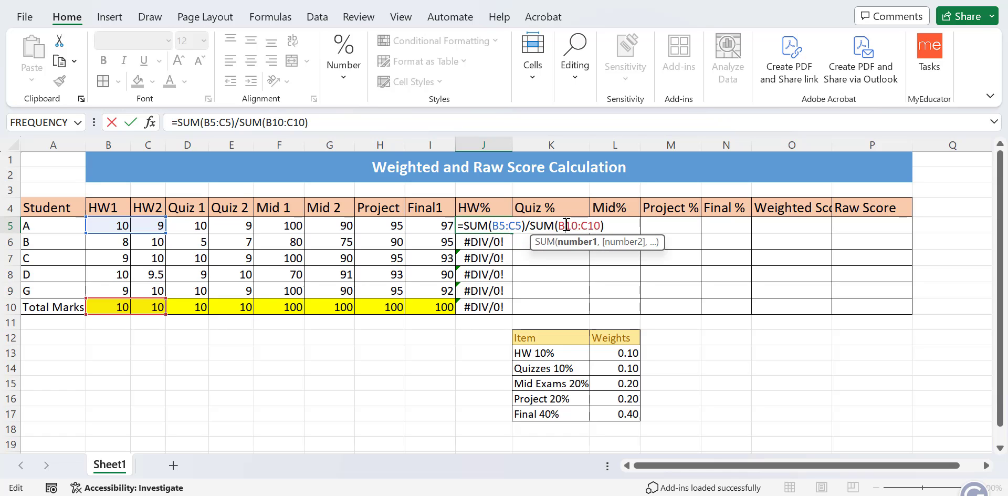
pyautogui.write('$')
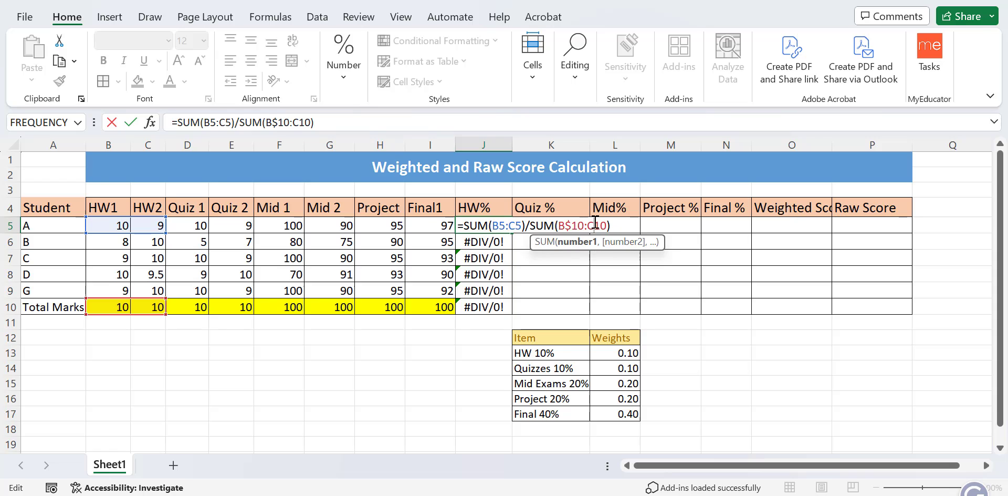
pyautogui.click(596, 225)
pyautogui.write('$')
pyautogui.click(621, 226)
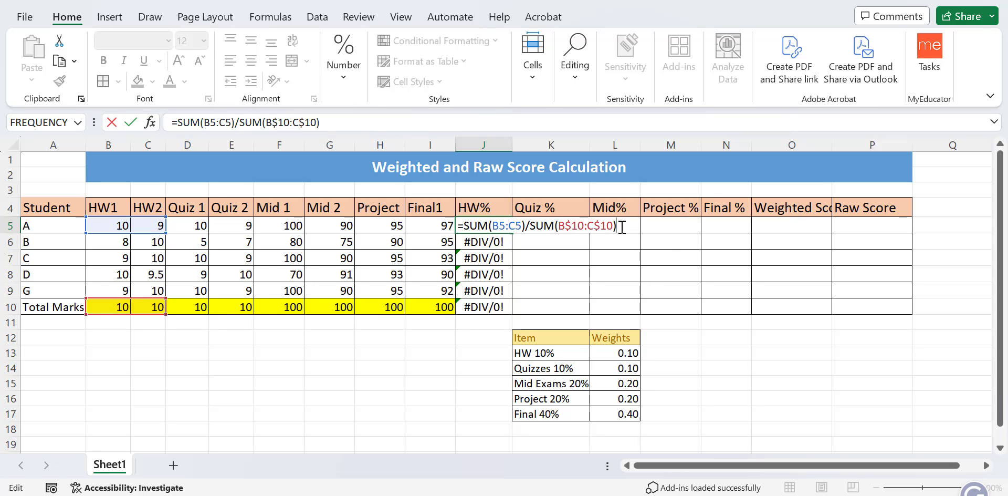
pyautogui.press('Return')
# - Fill the corrected formula down, clear J10, and verify the references in J6 and J7
pyautogui.click(502, 225)
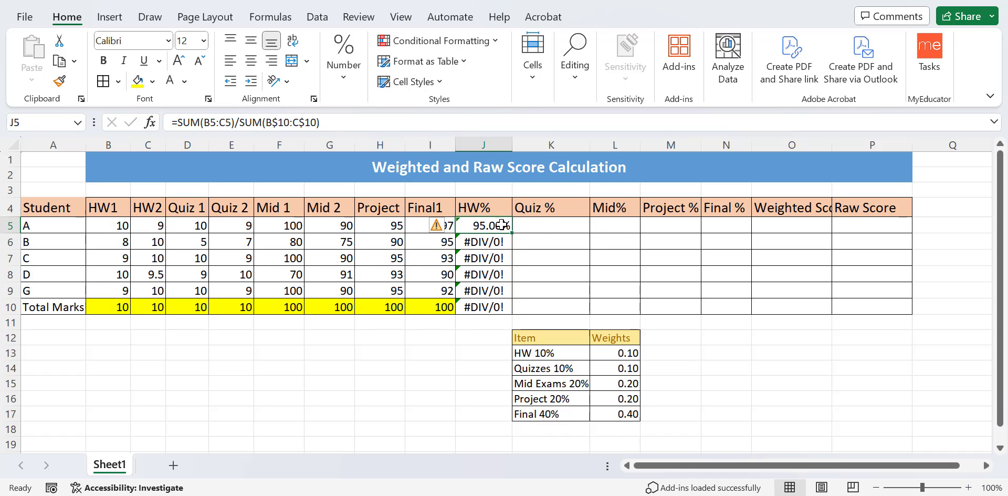
pyautogui.moveTo(512, 236); pyautogui.dragTo(491, 310)
pyautogui.click(491, 310)
pyautogui.press('Delete')
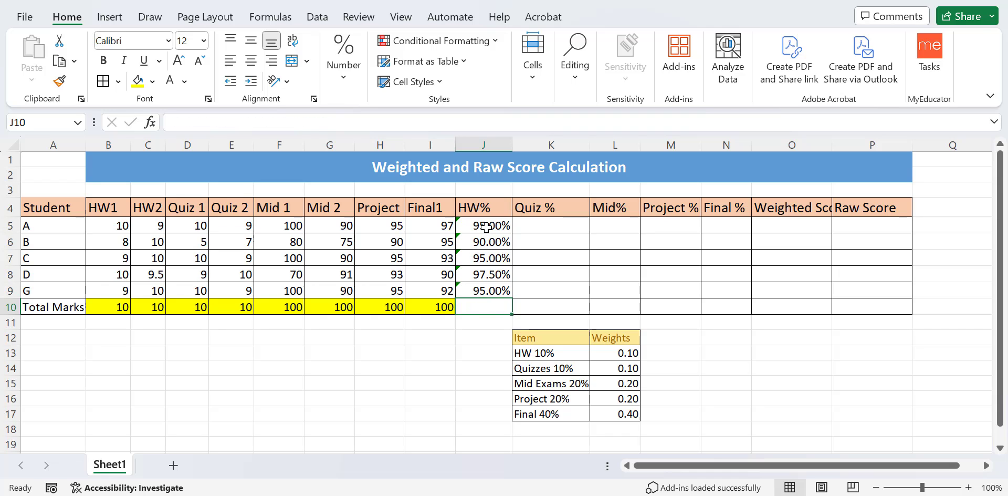
pyautogui.click(486, 243)
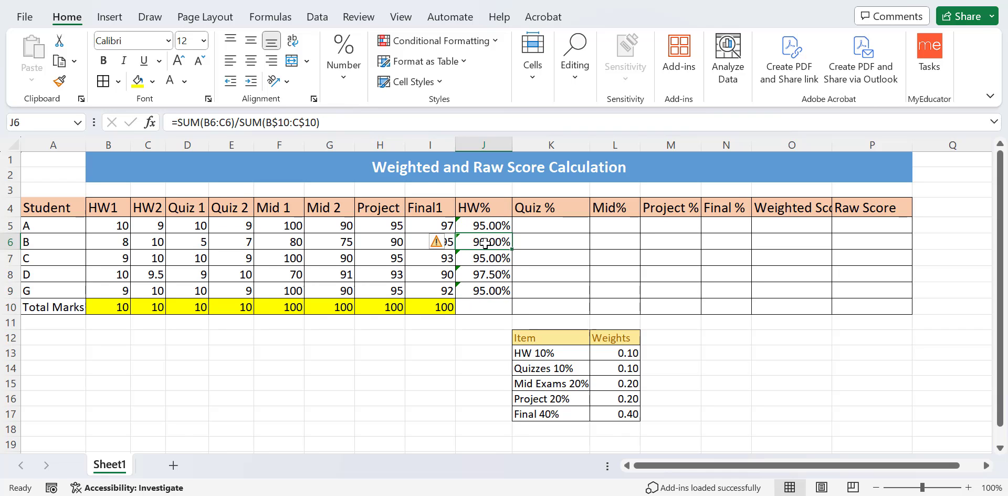
pyautogui.click(330, 124)
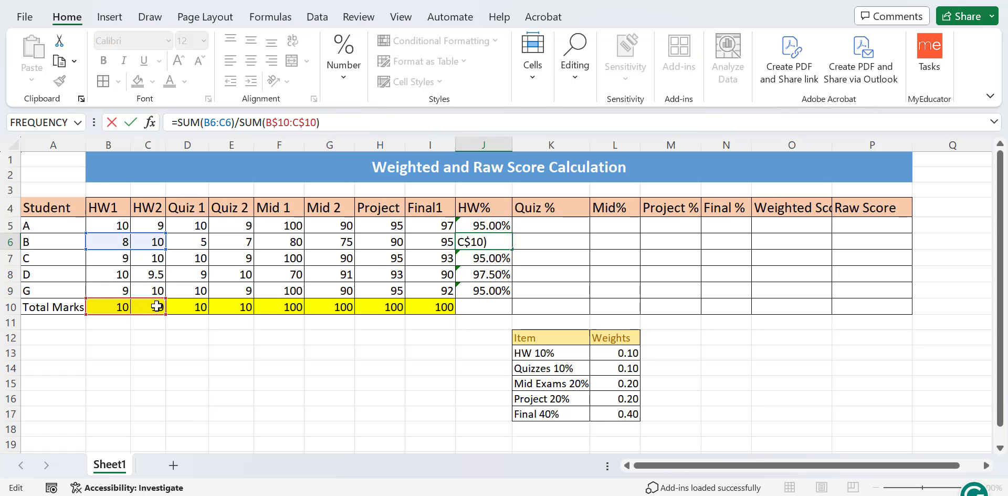
pyautogui.press('Return')
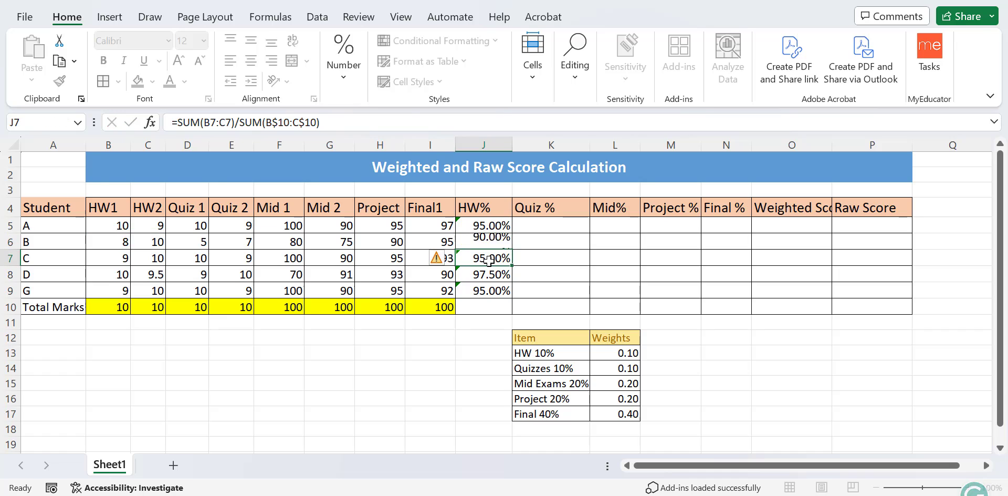
pyautogui.click(340, 120)
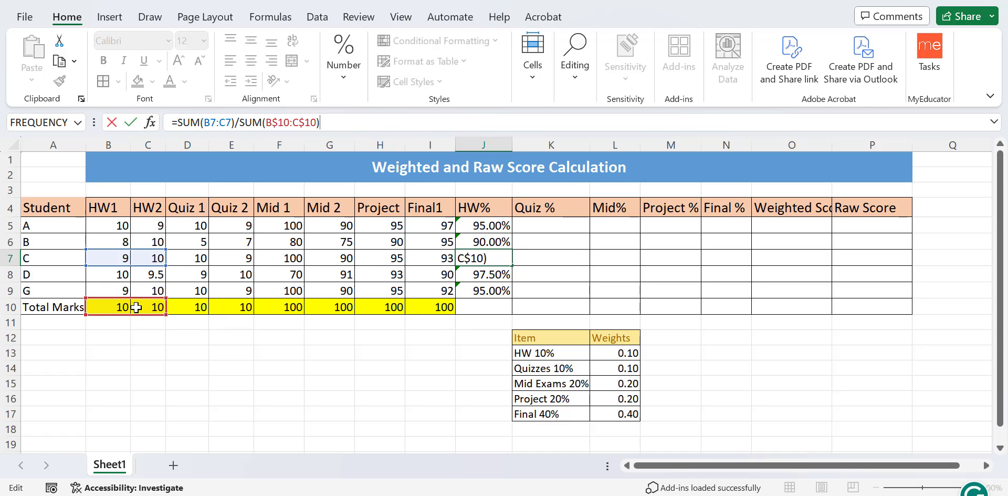
pyautogui.click(504, 289)
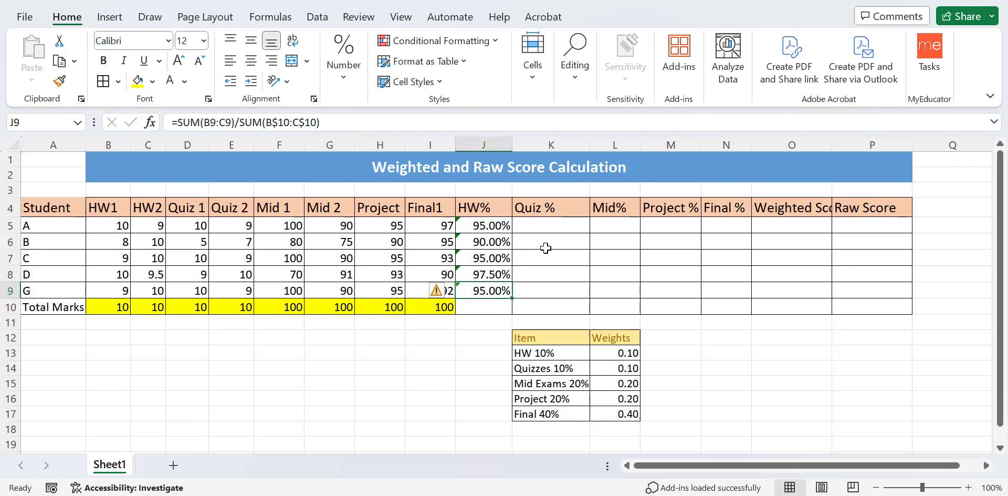
pyautogui.click(558, 222)
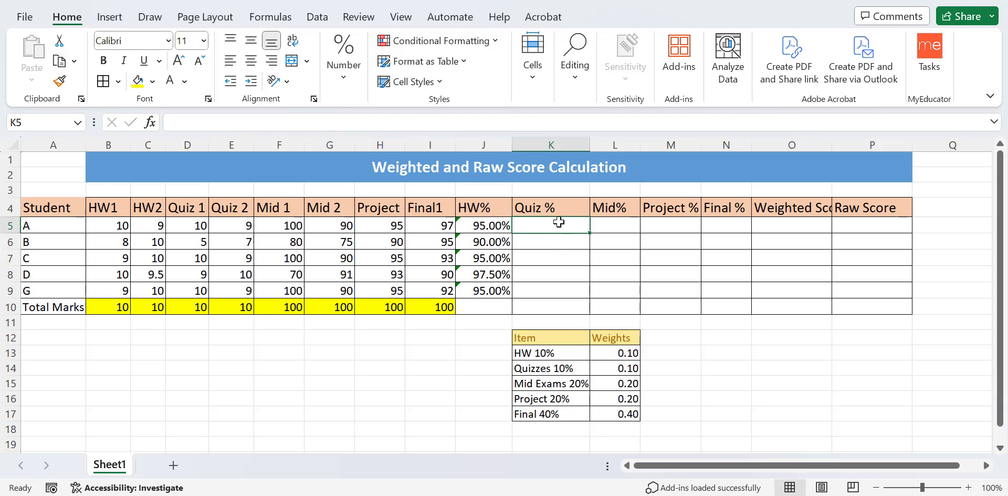
# - Enter =SUM(D5:E5)/SUM(D$10:E10) in K5, giving student A's quiz result of 0.95
pyautogui.doubleClick(532, 226)
pyautogui.write('=')
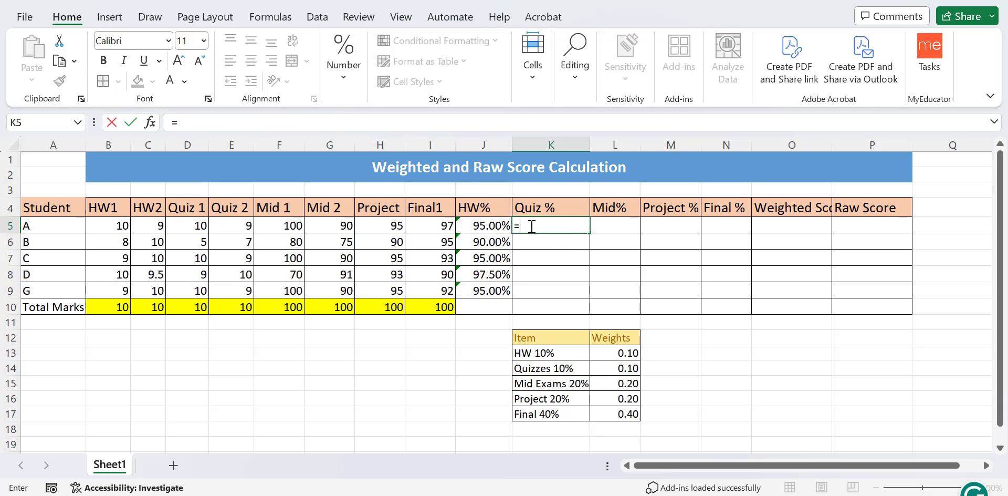
pyautogui.write('sum(')
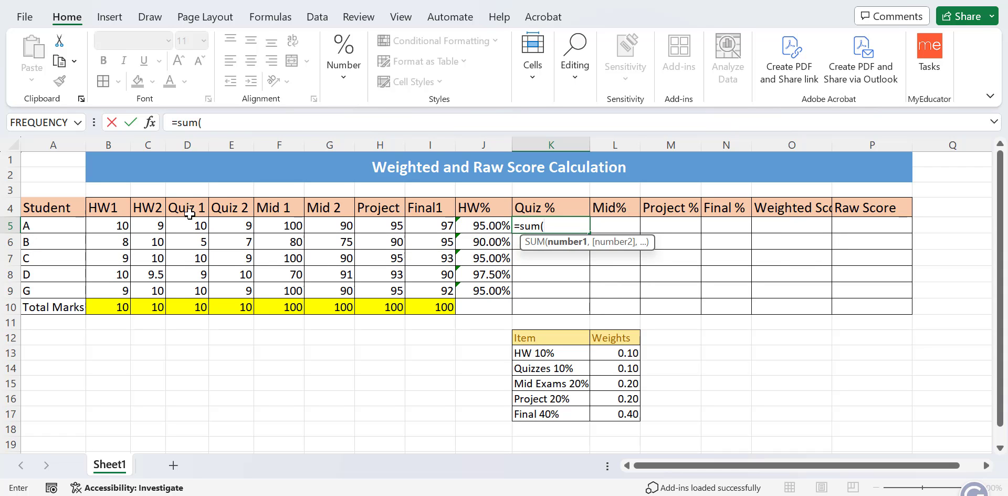
pyautogui.moveTo(190, 225); pyautogui.dragTo(231, 224)
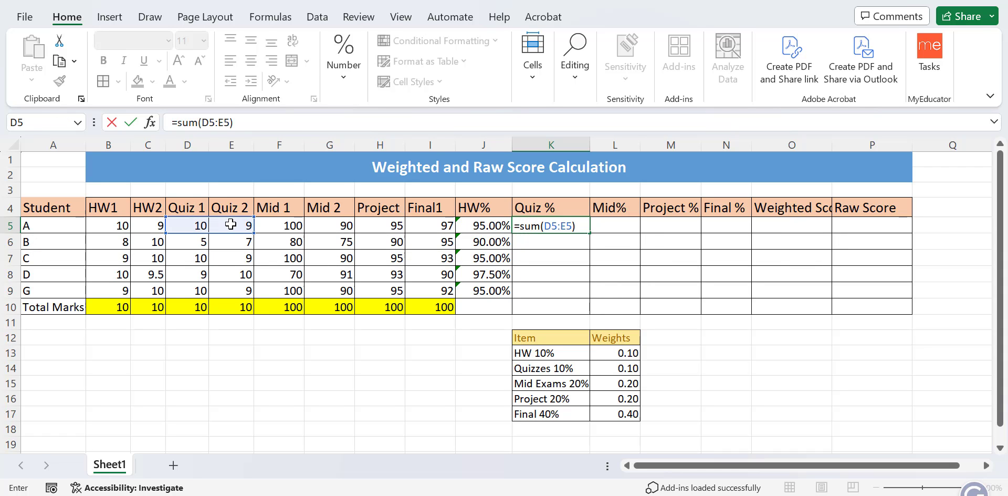
pyautogui.write('/sum(')
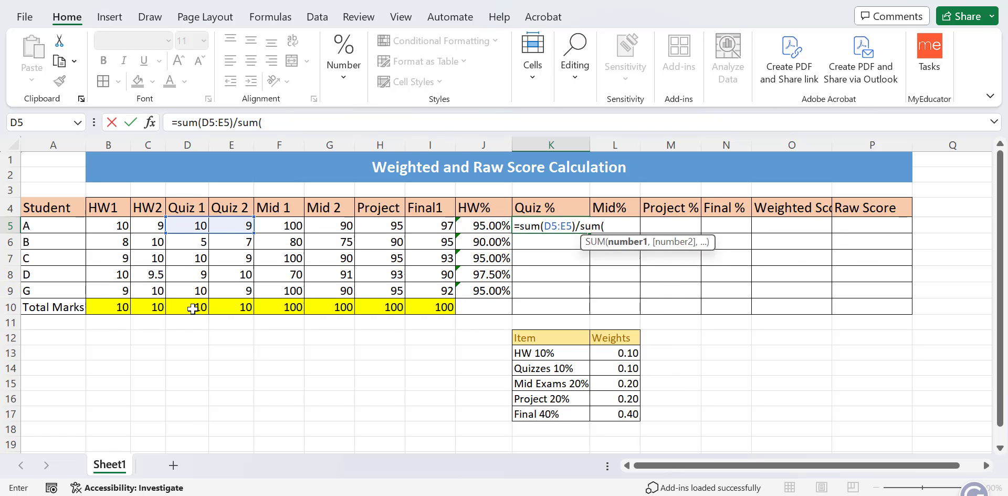
pyautogui.moveTo(193, 309); pyautogui.dragTo(230, 314)
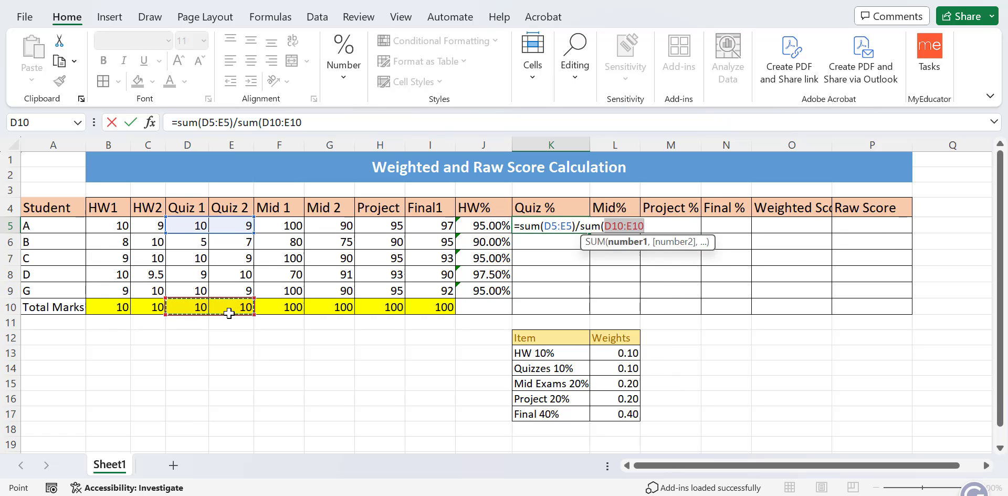
pyautogui.write(')')
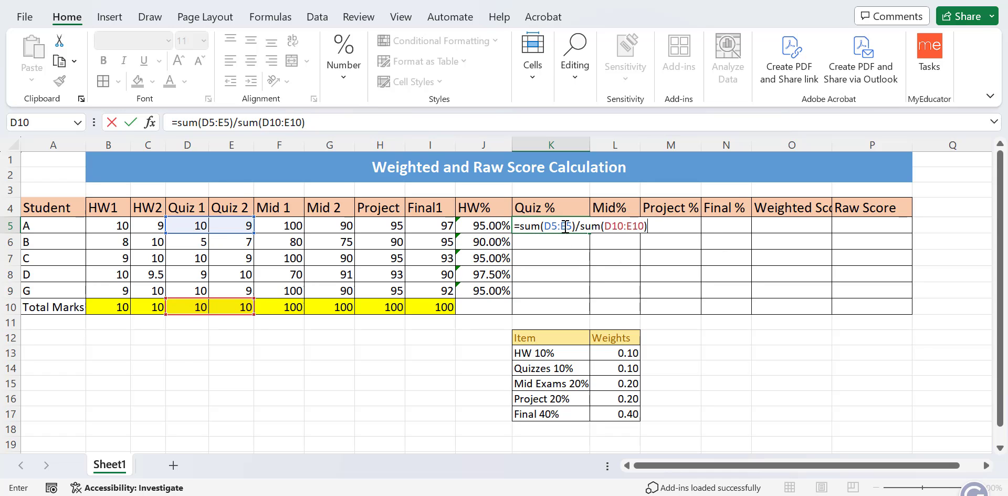
pyautogui.click(615, 232)
pyautogui.write('$')
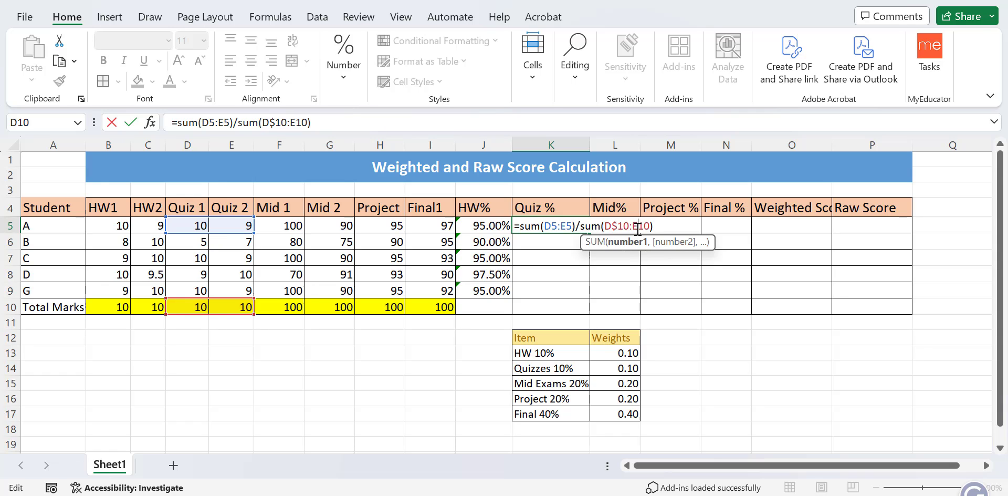
pyautogui.press('Return')
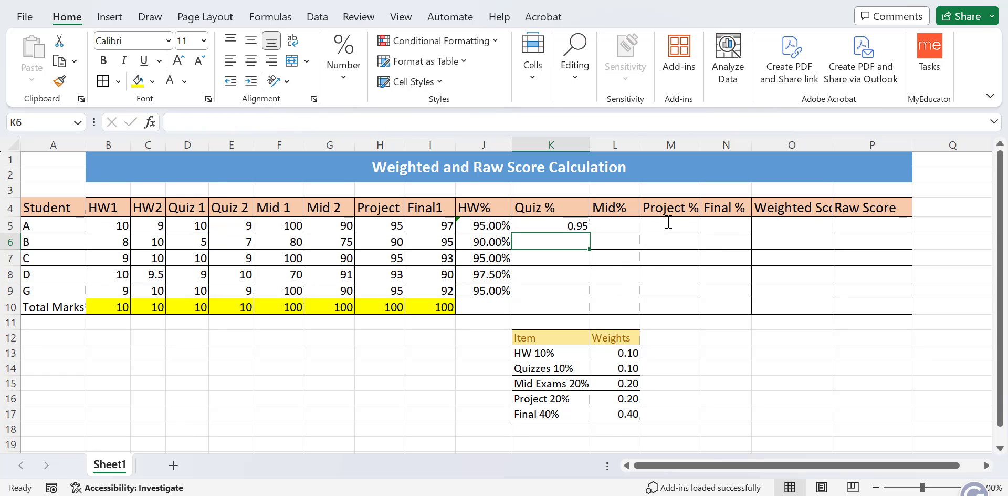
# - Fill the quiz formula down, format K5:K9 as percentages, and clear the stray K10 value
pyautogui.click(578, 225)
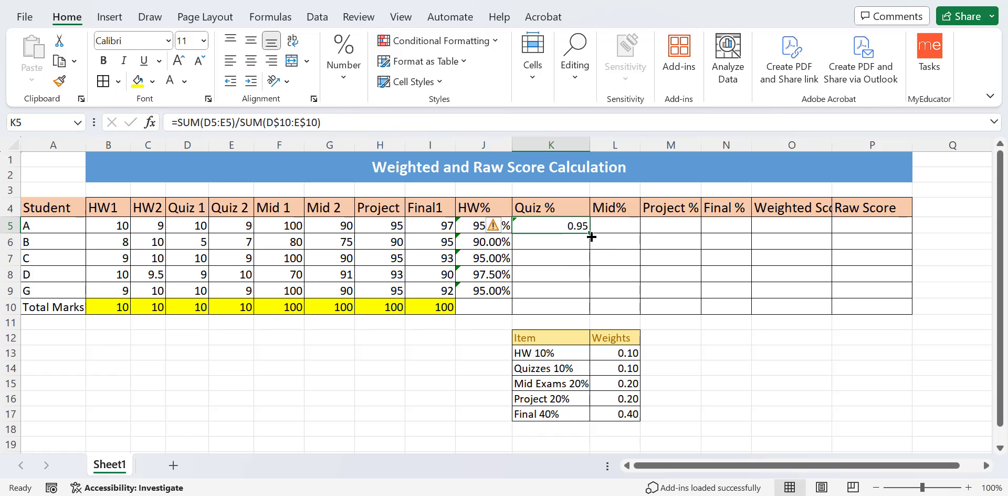
pyautogui.moveTo(590, 233); pyautogui.dragTo(585, 310)
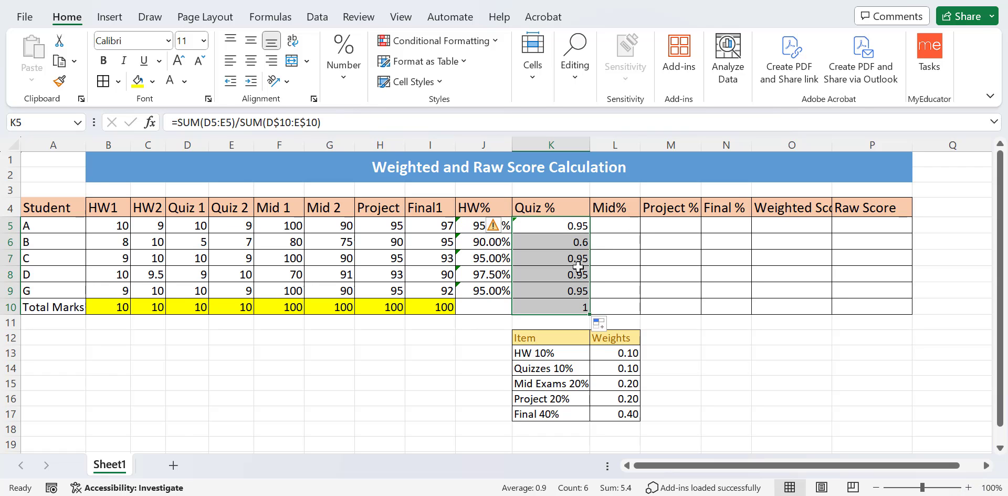
pyautogui.moveTo(566, 225); pyautogui.dragTo(564, 286)
pyautogui.hotkey('ctrl', '1')
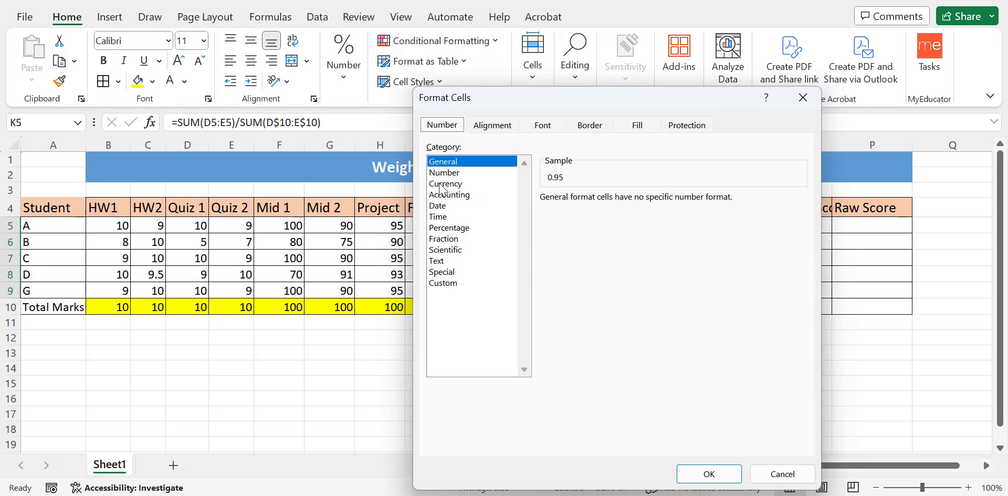
pyautogui.click(451, 228)
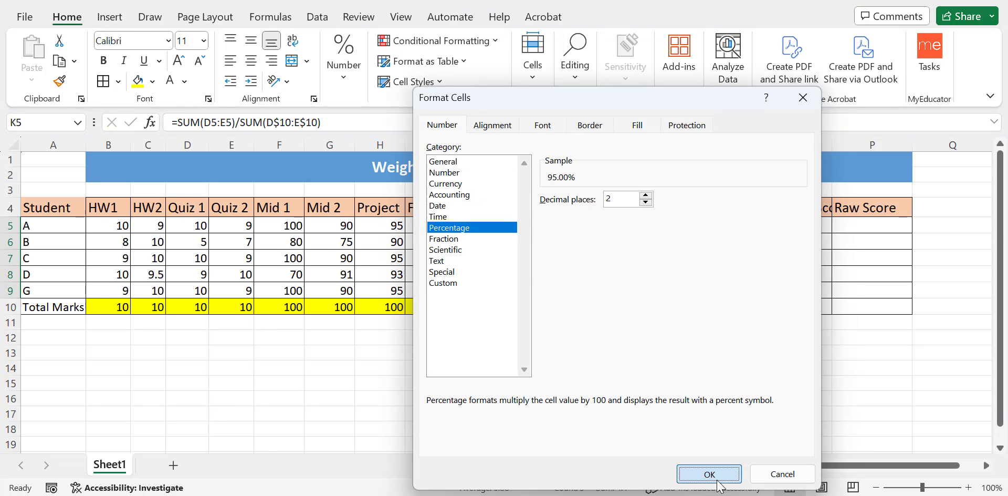
pyautogui.click(709, 473)
pyautogui.click(571, 308)
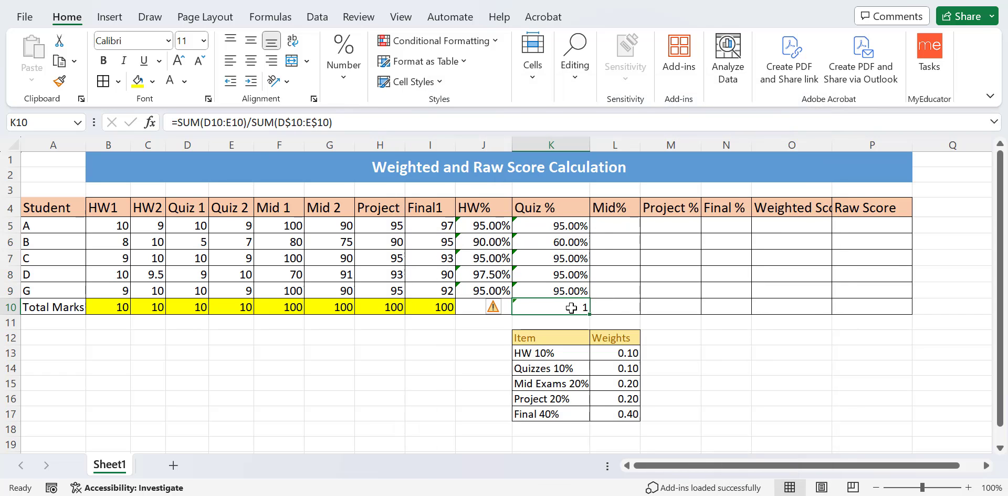
pyautogui.press('Delete')
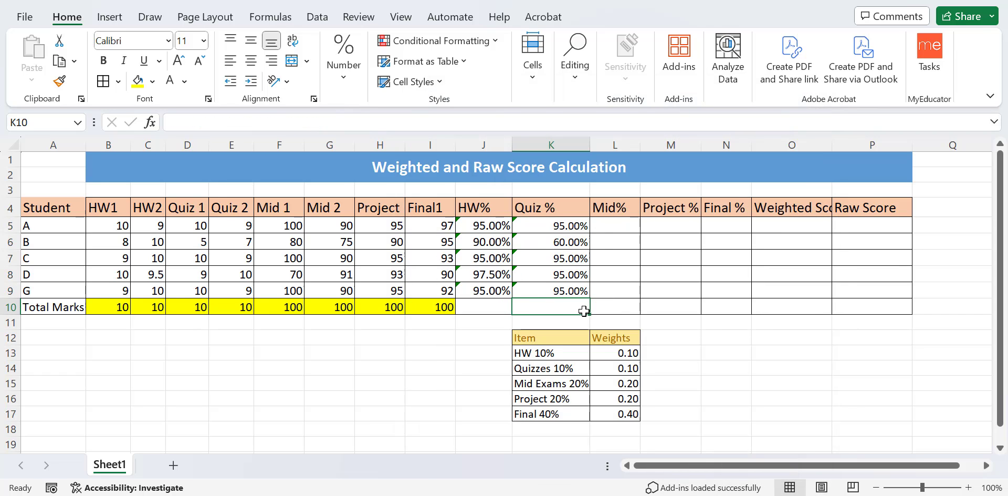
# - Enter =SUM(F5:G5)/SUM(F$10:G$10) in L5 for student A's midterm percentage
pyautogui.click(615, 226)
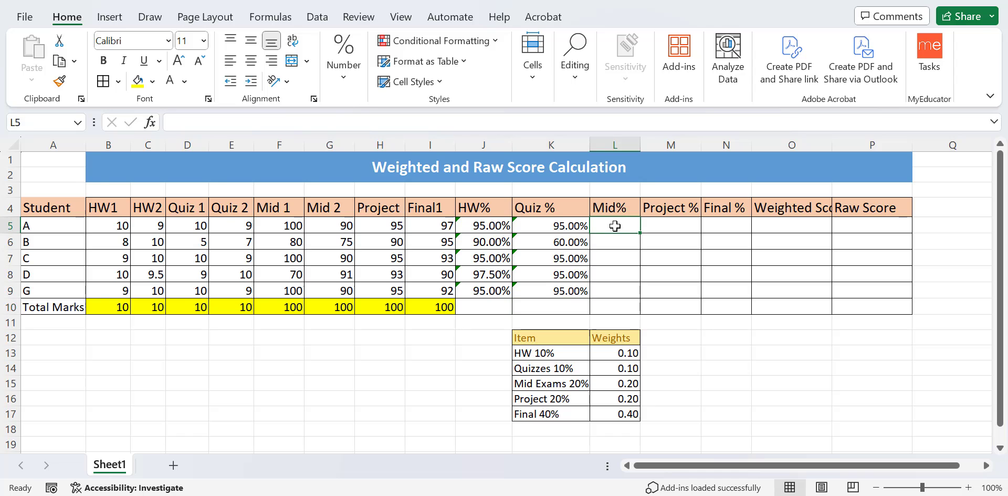
pyautogui.write('=sum(')
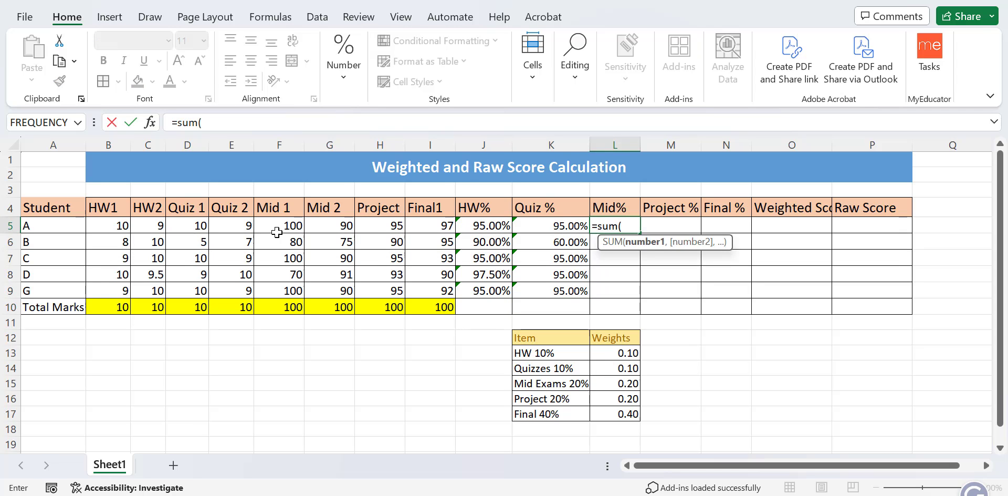
pyautogui.moveTo(280, 225); pyautogui.dragTo(325, 225)
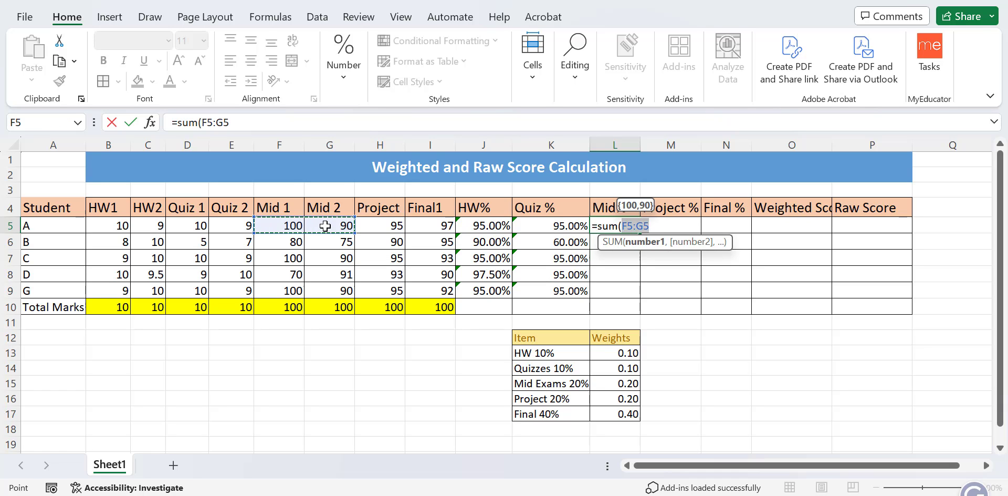
pyautogui.write(')/sum(')
pyautogui.click(283, 308)
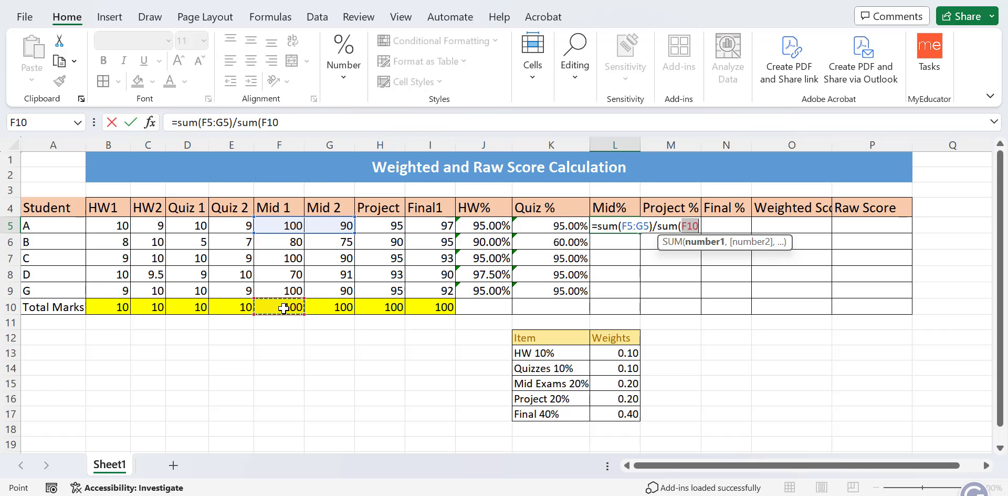
pyautogui.moveTo(283, 309); pyautogui.dragTo(328, 307)
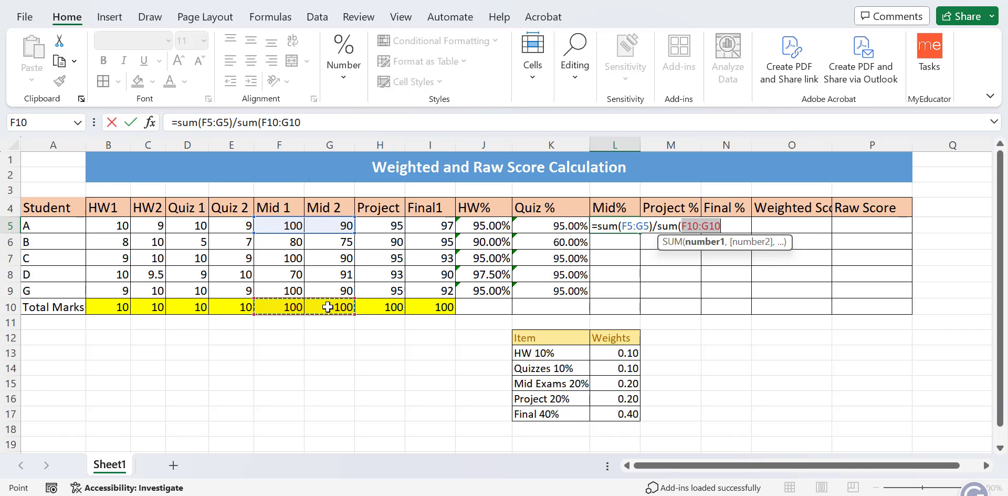
pyautogui.write(')')
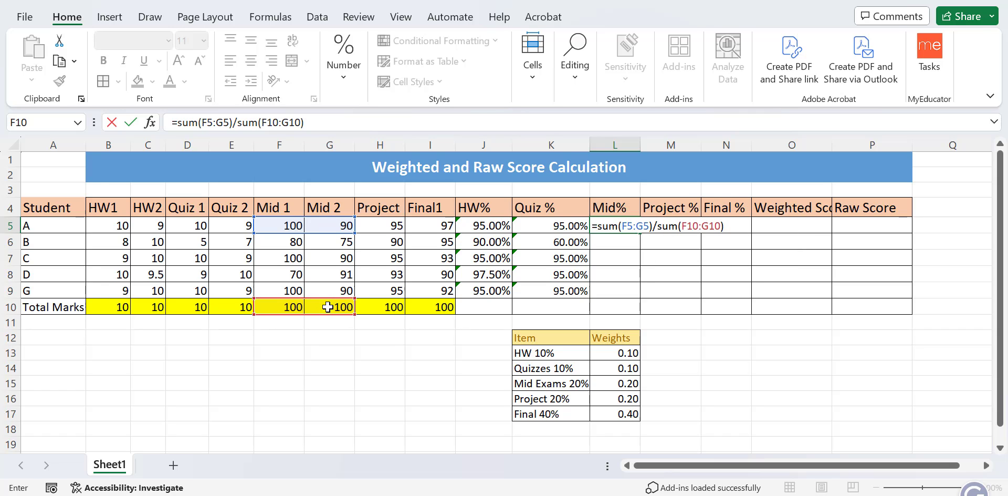
pyautogui.click(689, 225)
pyautogui.write('$')
pyautogui.click(716, 225)
pyautogui.write('$')
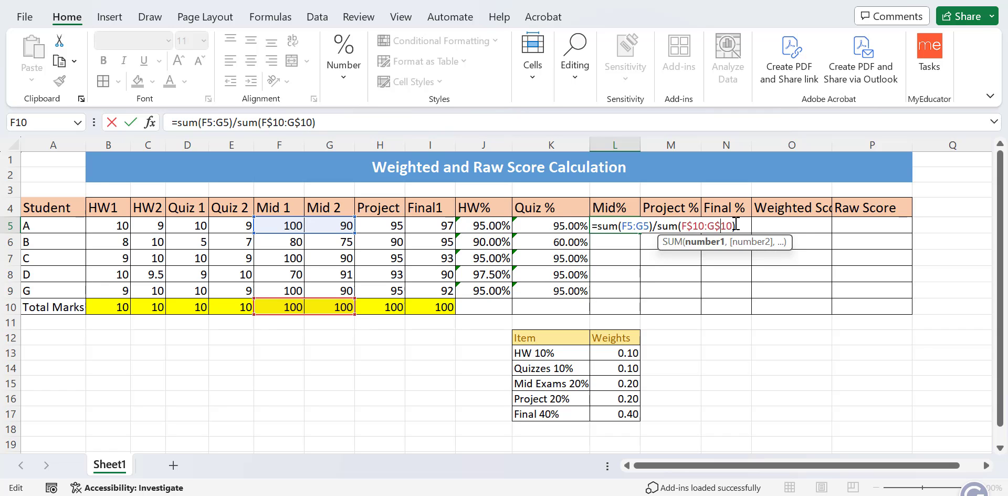
pyautogui.click(743, 226)
pyautogui.press('Return')
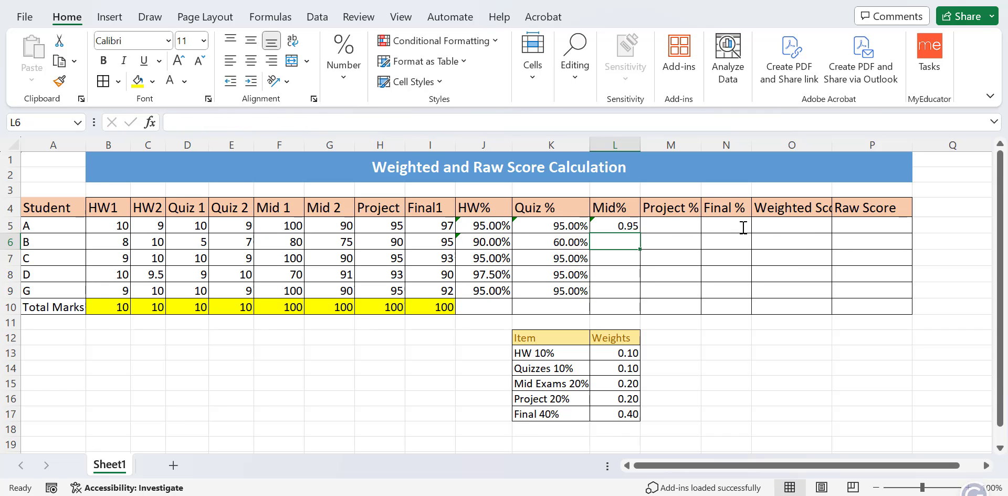
# - Format L5 as Percentage and fill it down through L9, leaving L10 empty
pyautogui.click(633, 224)
pyautogui.rightClick(632, 224)
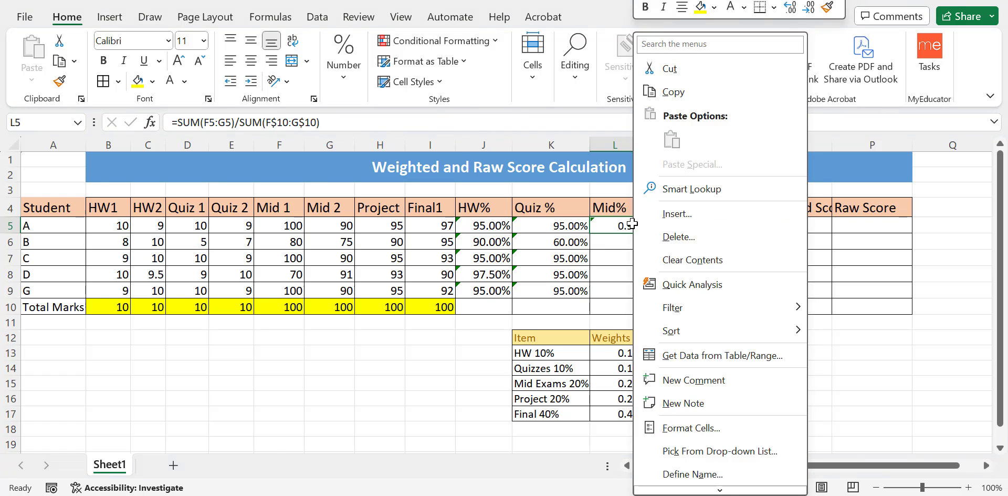
pyautogui.click(704, 424)
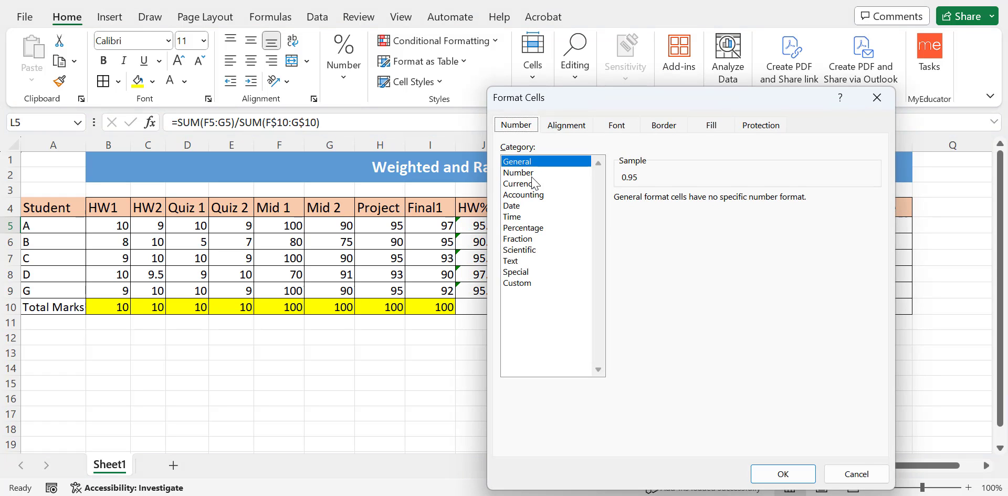
pyautogui.click(527, 218)
pyautogui.doubleClick(528, 230)
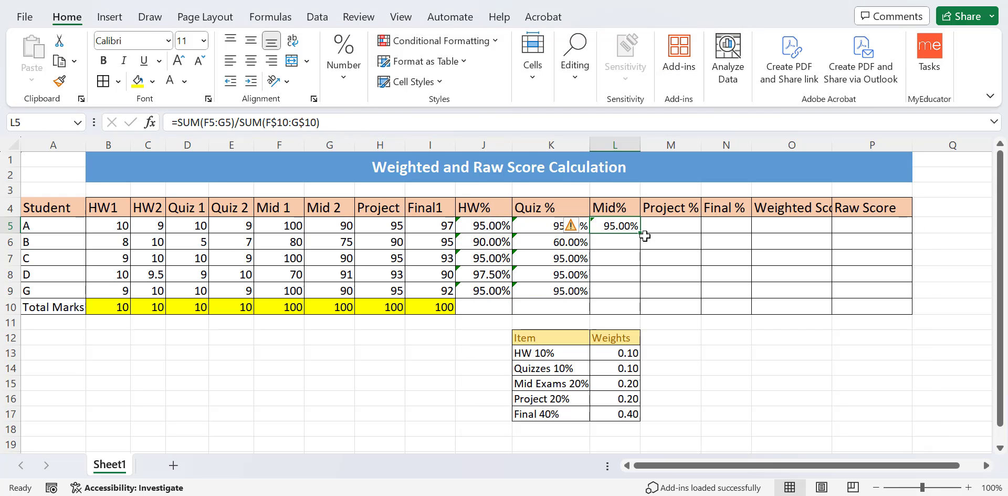
pyautogui.moveTo(641, 232); pyautogui.dragTo(624, 292)
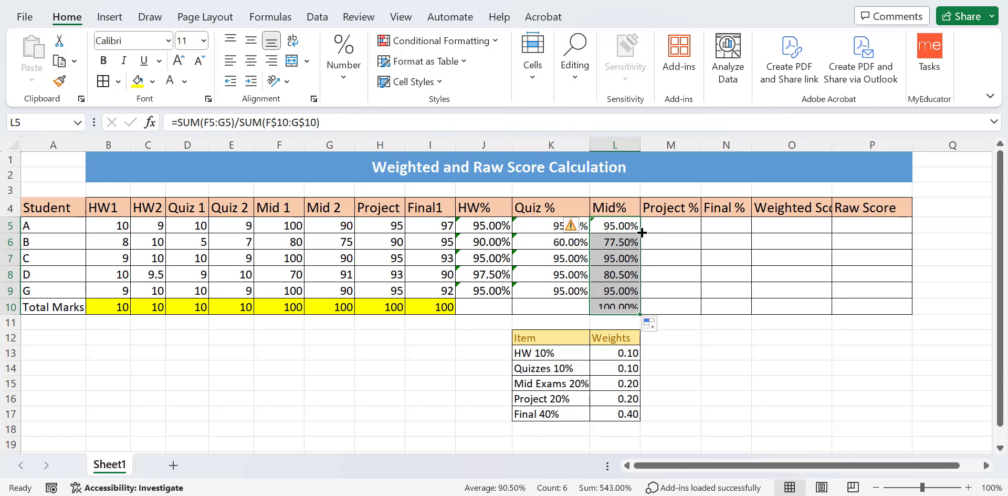
pyautogui.click(620, 303)
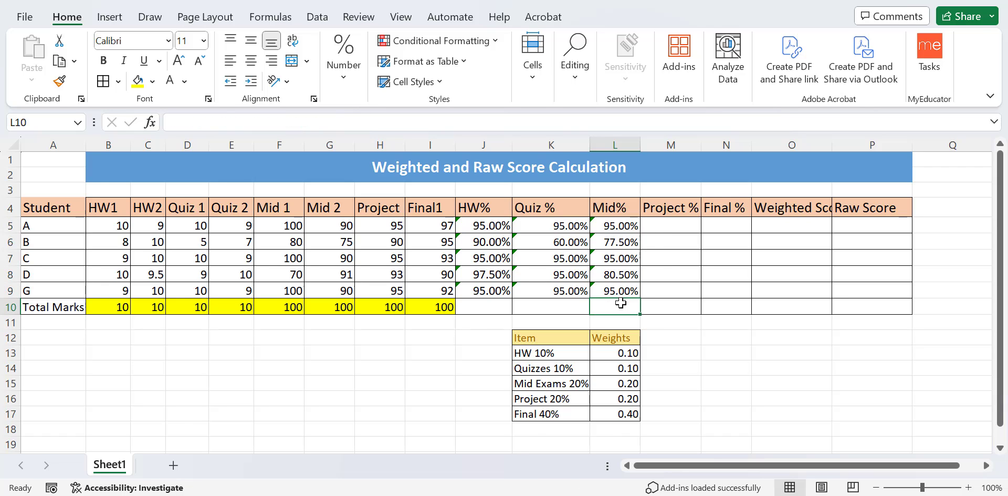
pyautogui.click(675, 223)
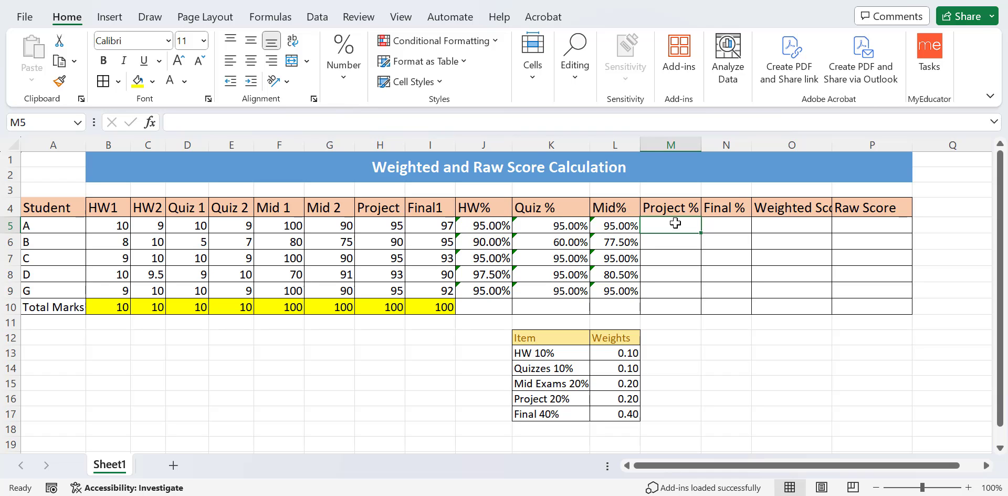
# - Enter =H5/H$10 in M5 for student A's project percentage
pyautogui.write('=')
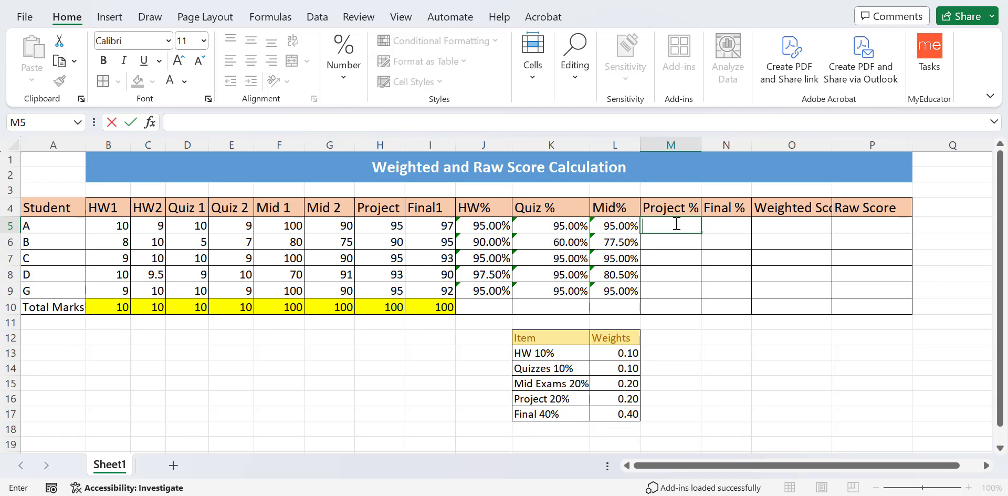
pyautogui.click(382, 225)
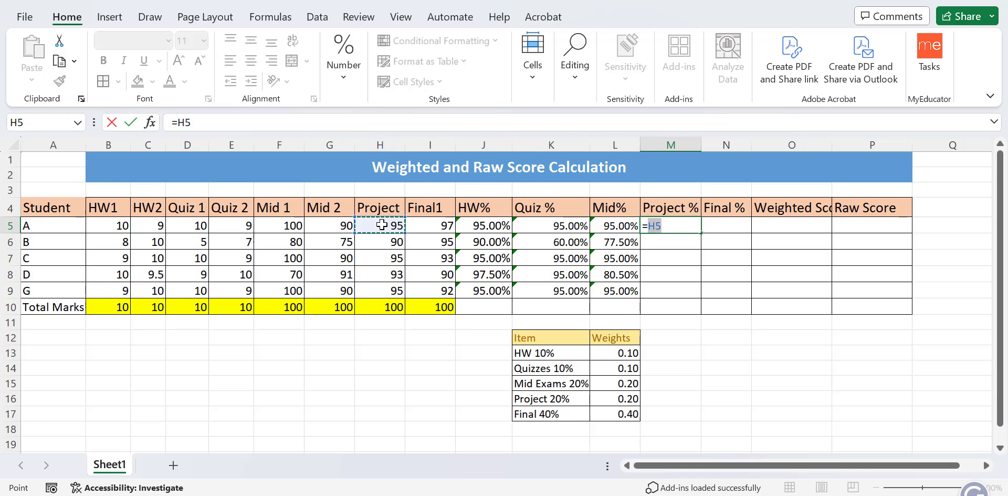
pyautogui.write('/')
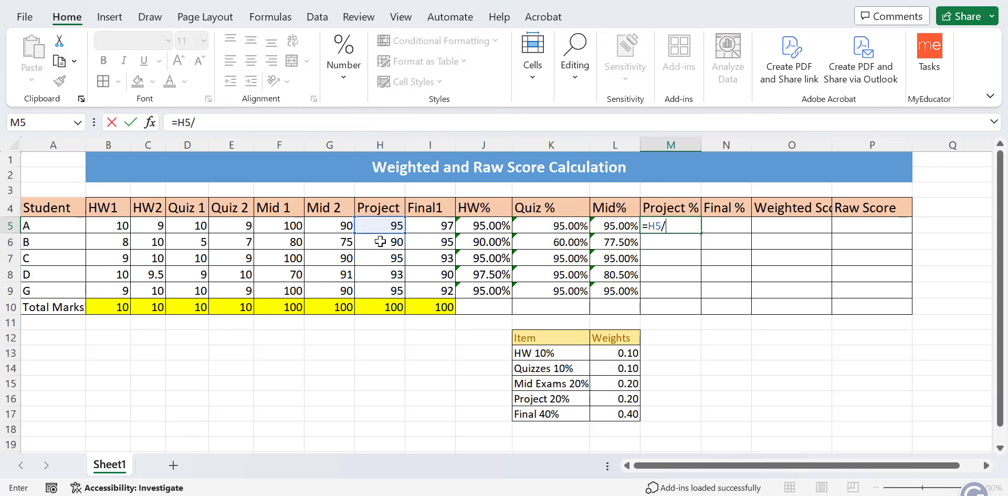
pyautogui.click(389, 307)
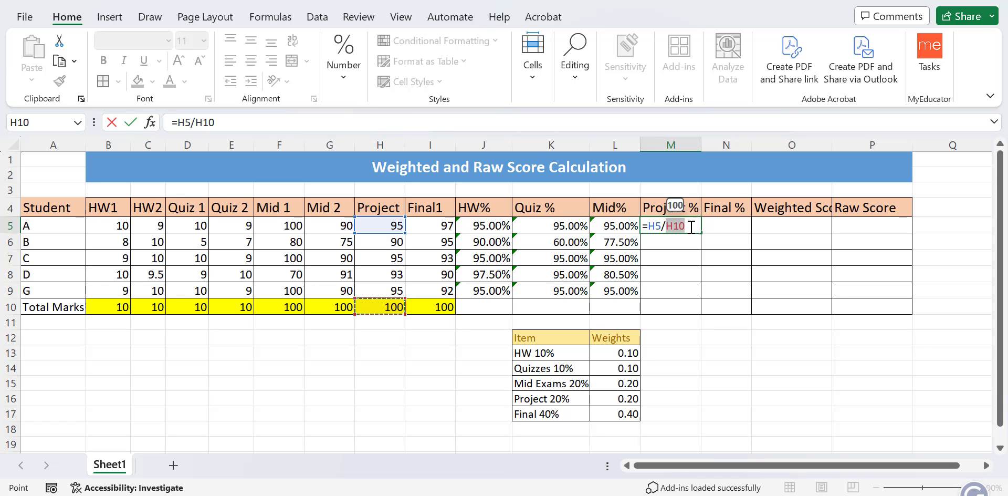
pyautogui.click(675, 225)
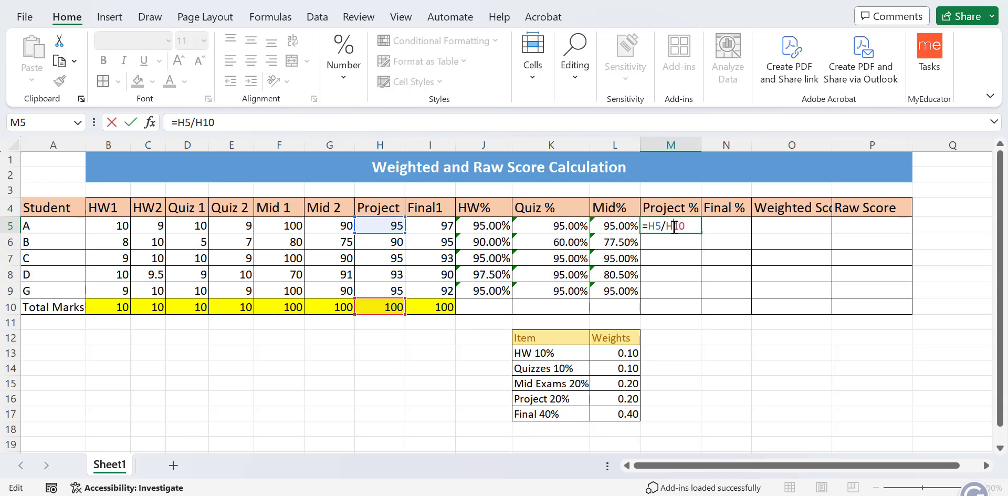
pyautogui.write('$')
pyautogui.hotkey('ctrl', 'Return')
# - Format M5 as Percentage, fill it down to M9, and clear the stray M10 value
pyautogui.rightClick(678, 226)
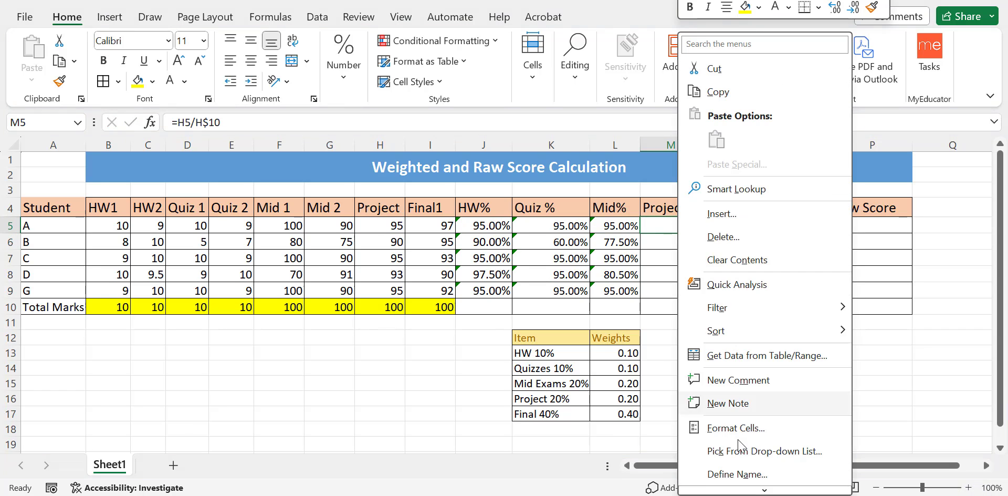
pyautogui.click(738, 427)
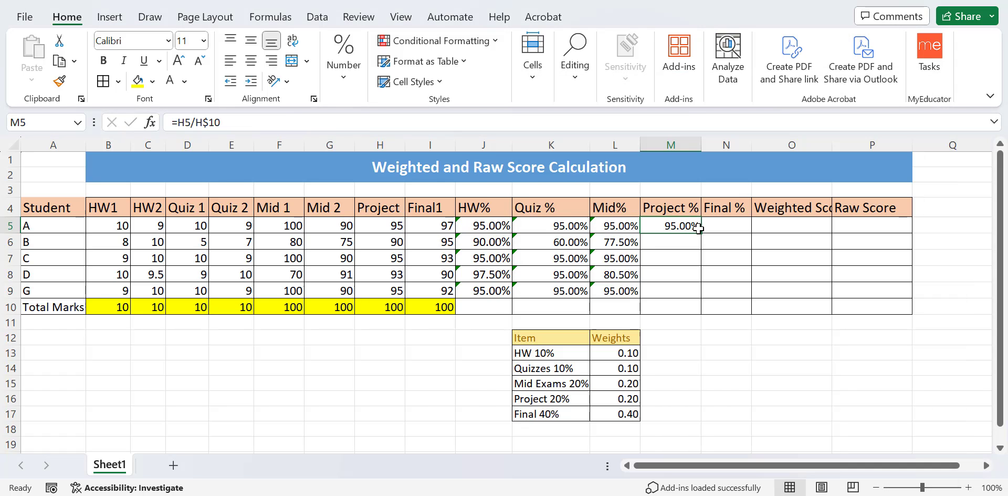
pyautogui.moveTo(698, 229); pyautogui.dragTo(678, 308)
pyautogui.click(676, 310)
pyautogui.press('Delete')
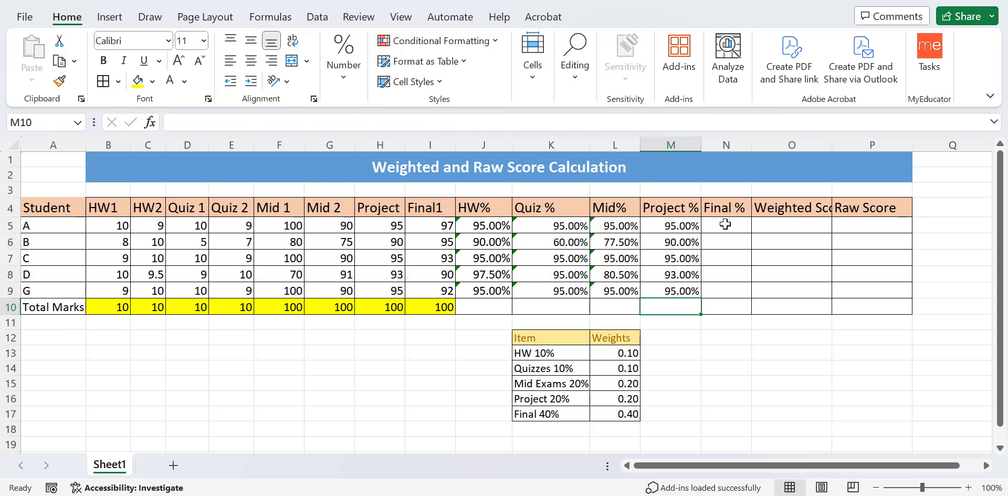
# - Enter =I5/I$10 in N5, locking row 10 with F4, for student A's final percentage
pyautogui.click(726, 225)
pyautogui.write('=')
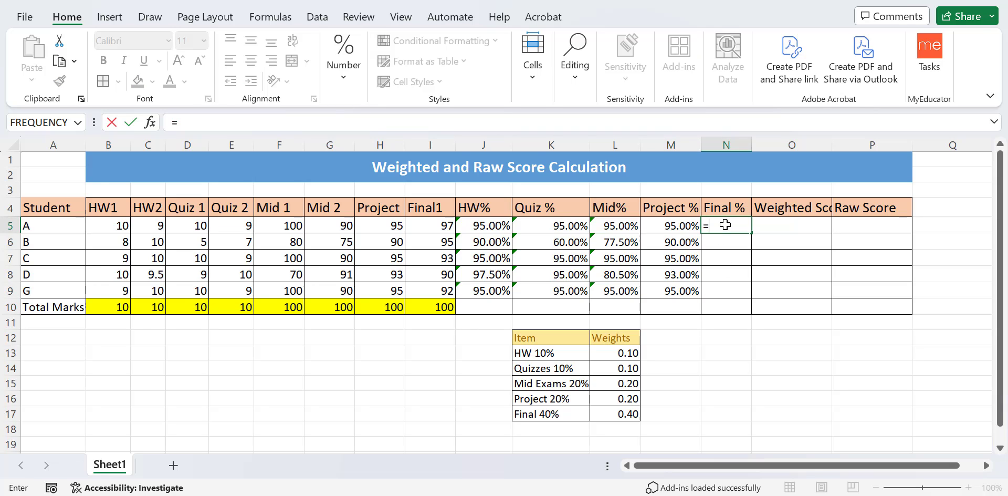
pyautogui.click(428, 229)
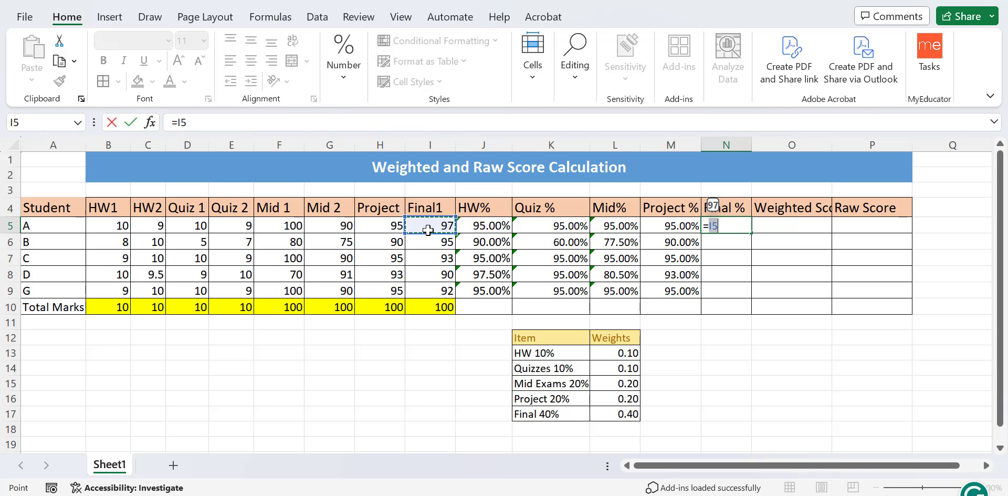
pyautogui.write('/')
pyautogui.click(440, 306)
pyautogui.click(726, 224)
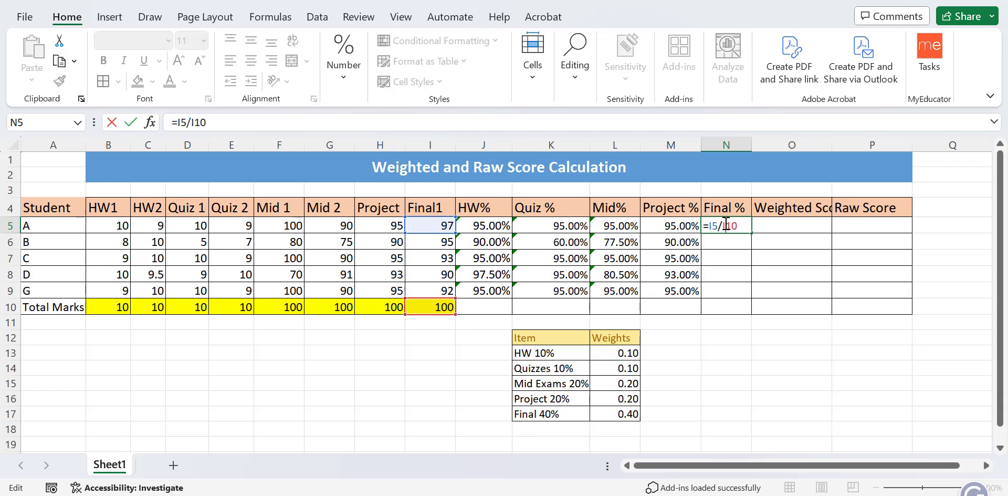
pyautogui.press('F4')
pyautogui.press('F4')
pyautogui.press('Return')
# - Format N5 as Percentage, fill it down to N9, and clear the stray N10 value
pyautogui.rightClick(739, 226)
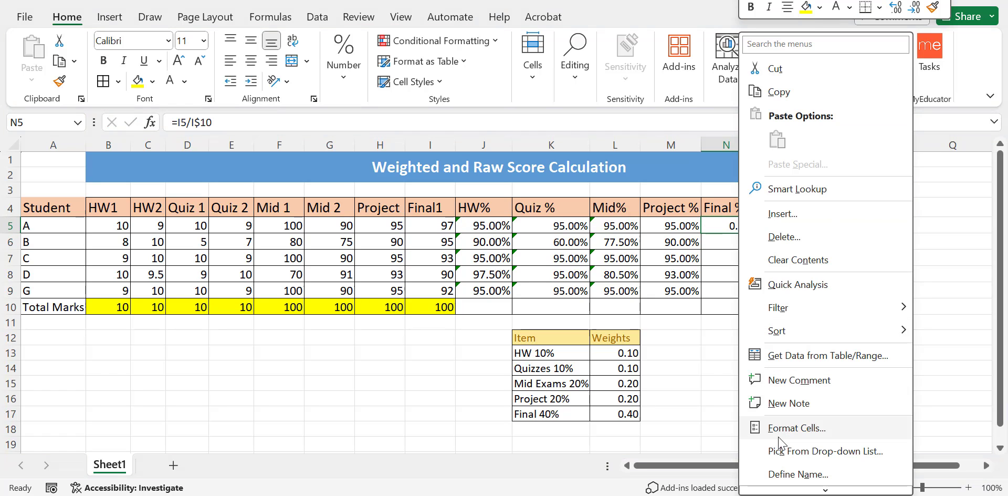
pyautogui.click(792, 430)
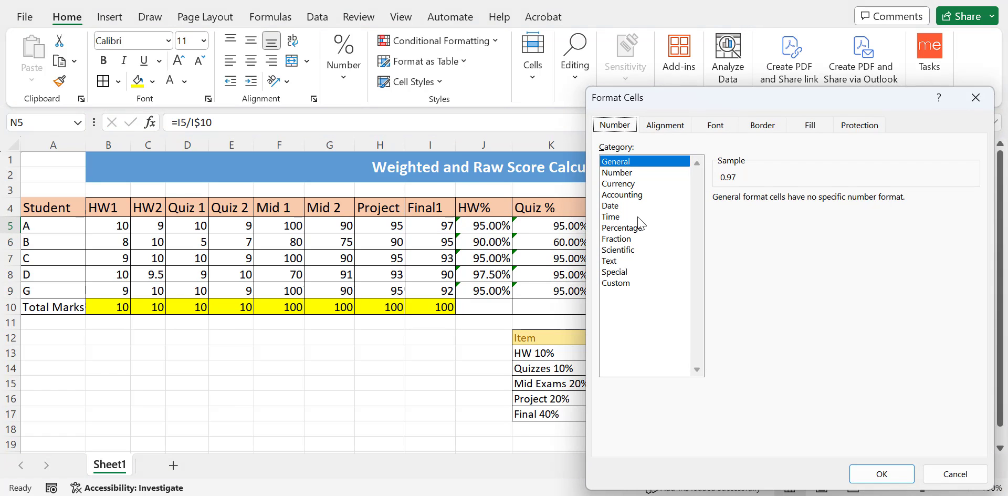
pyautogui.click(626, 230)
pyautogui.click(882, 474)
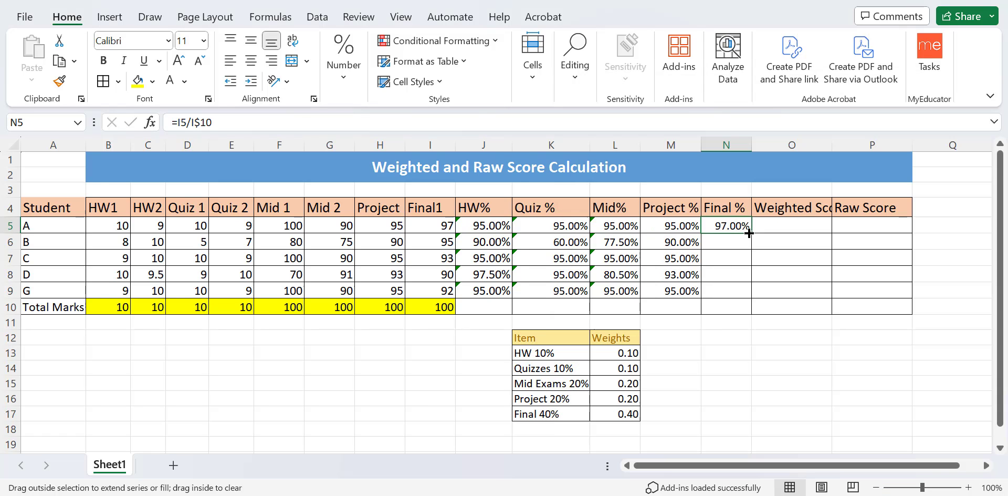
pyautogui.doubleClick(751, 233)
pyautogui.click(739, 304)
pyautogui.press('Delete')
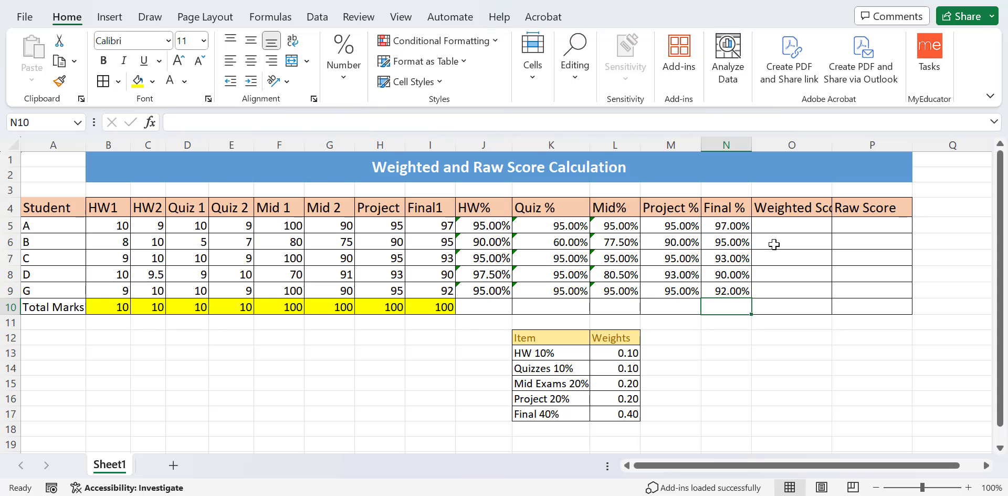
# - Widen column O to fit the Weighted Score header, check the weights, and cancel an unfinished O5 entry
pyautogui.moveTo(832, 145); pyautogui.dragTo(890, 141)
pyautogui.click(808, 225)
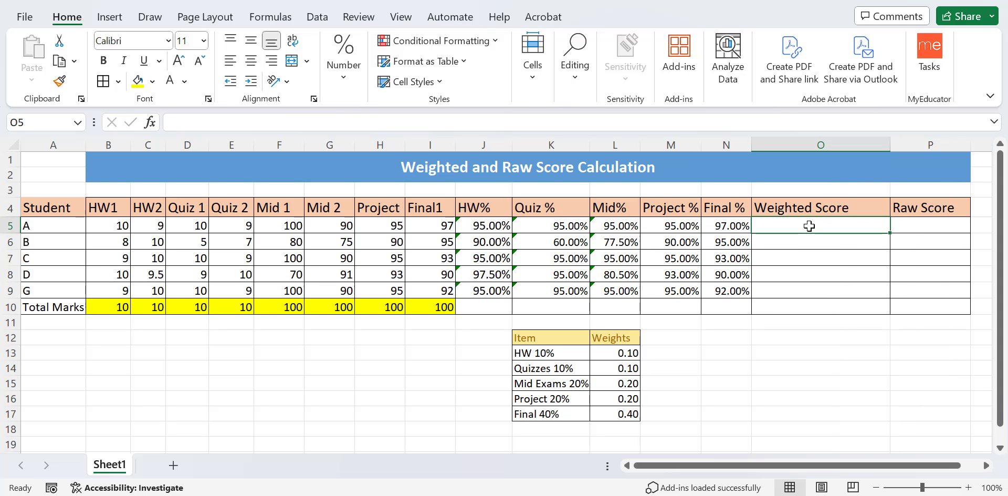
pyautogui.moveTo(617, 352); pyautogui.dragTo(622, 415)
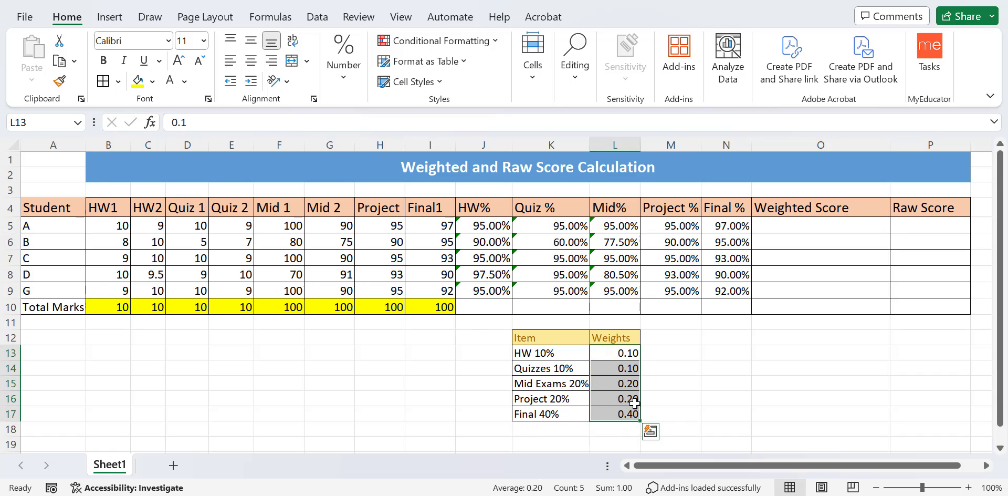
pyautogui.click(733, 388)
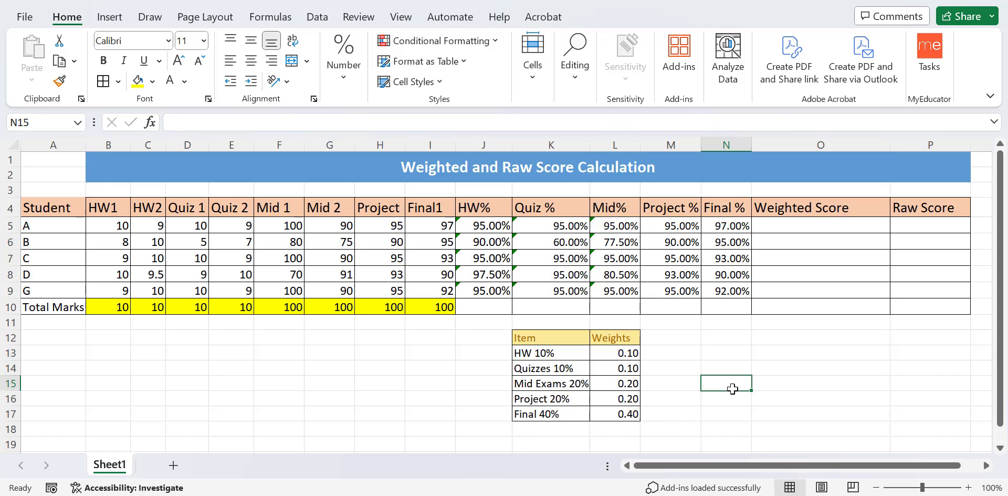
pyautogui.doubleClick(769, 226)
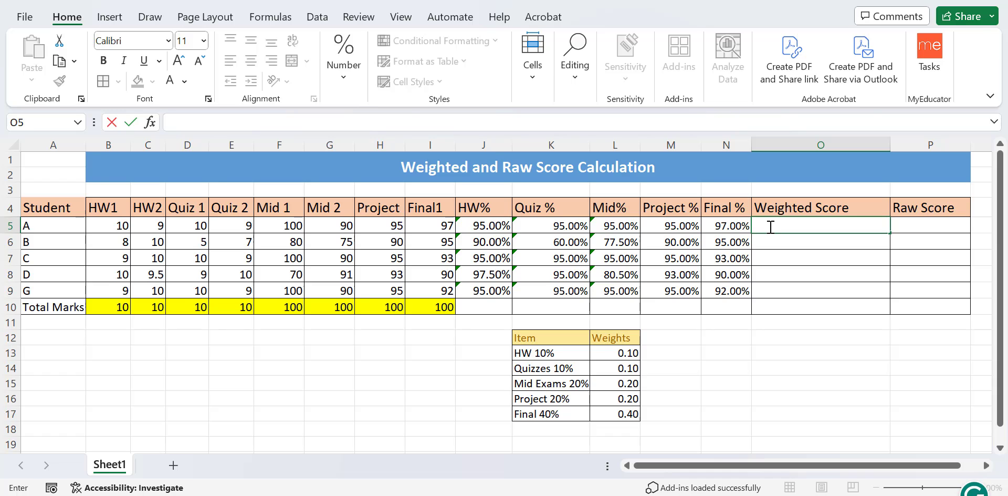
pyautogui.write('=')
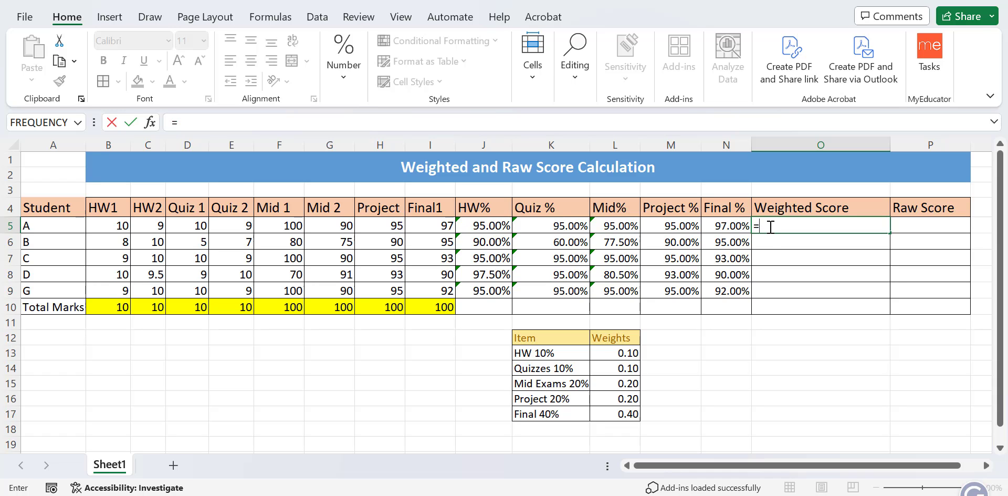
pyautogui.press('Escape')
pyautogui.click(746, 346)
# - Give the percentage headers HW% through Final % in J4:N4 a green fill
pyautogui.moveTo(485, 208); pyautogui.dragTo(722, 208)
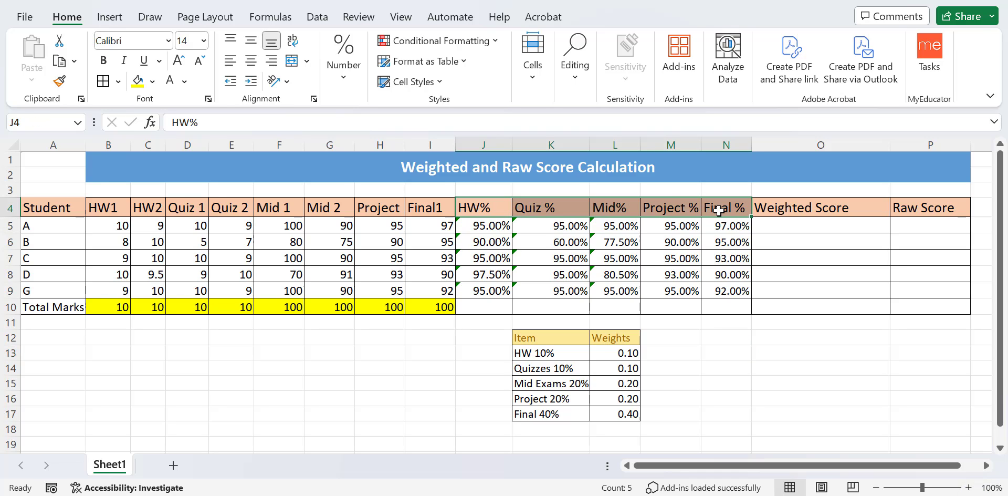
pyautogui.click(152, 83)
pyautogui.click(256, 121)
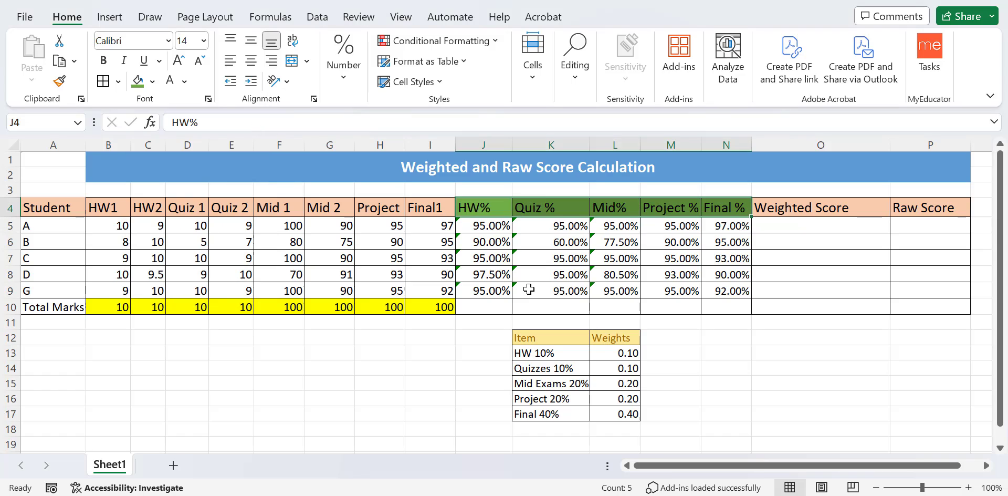
pyautogui.click(667, 335)
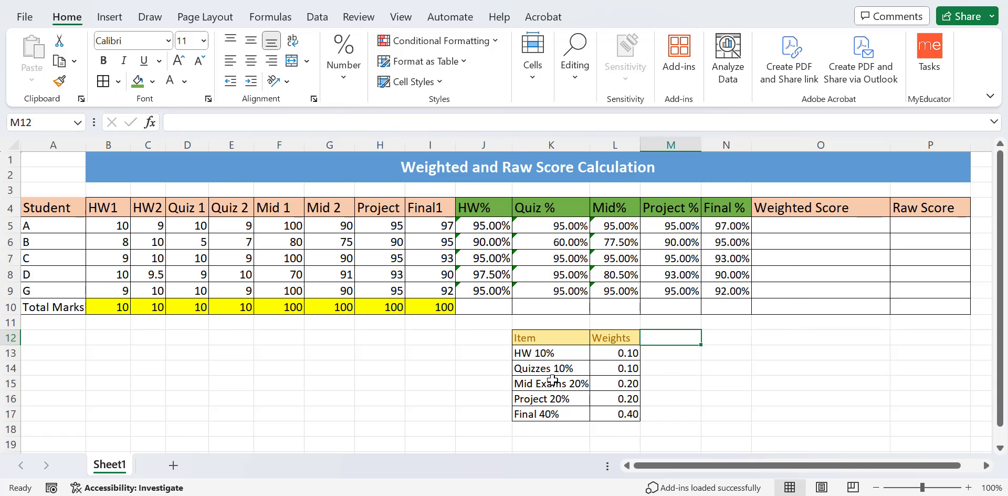
# - Start O5's formula as =SUM(J5*L13,K5*L14 for the HW and Quizzes terms
pyautogui.doubleClick(762, 226)
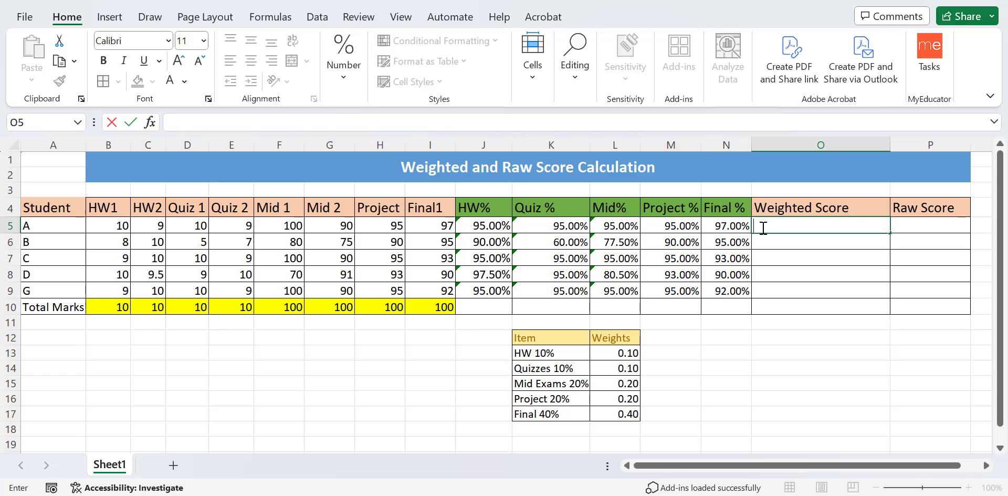
pyautogui.write('=')
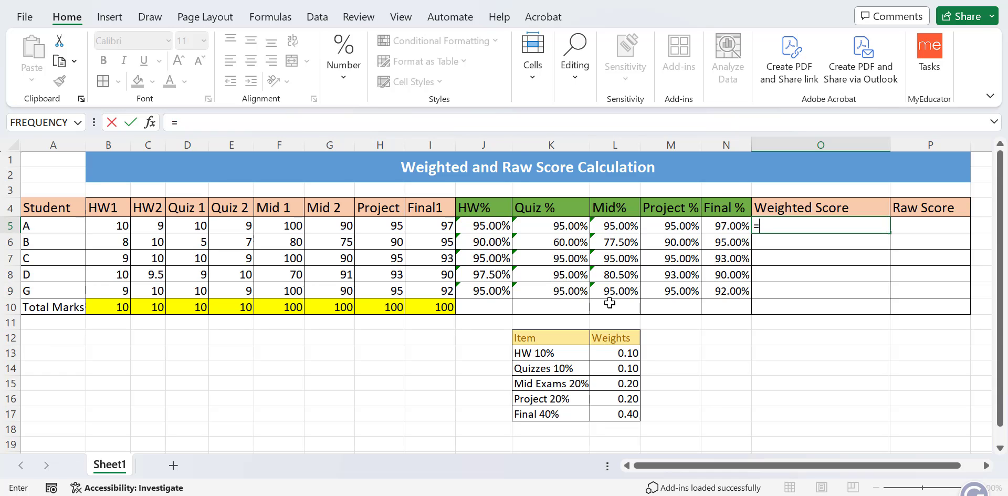
pyautogui.click(476, 226)
pyautogui.click(761, 225)
pyautogui.write('sum')
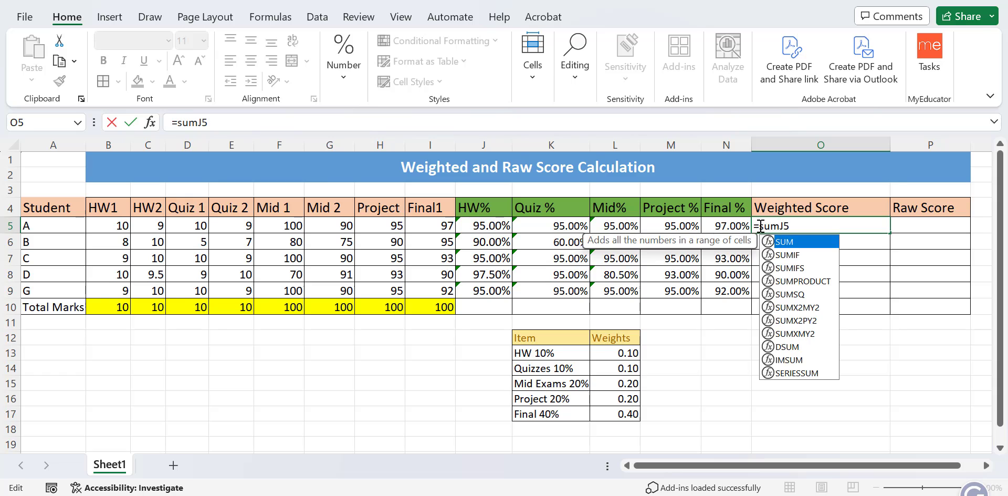
pyautogui.write('(')
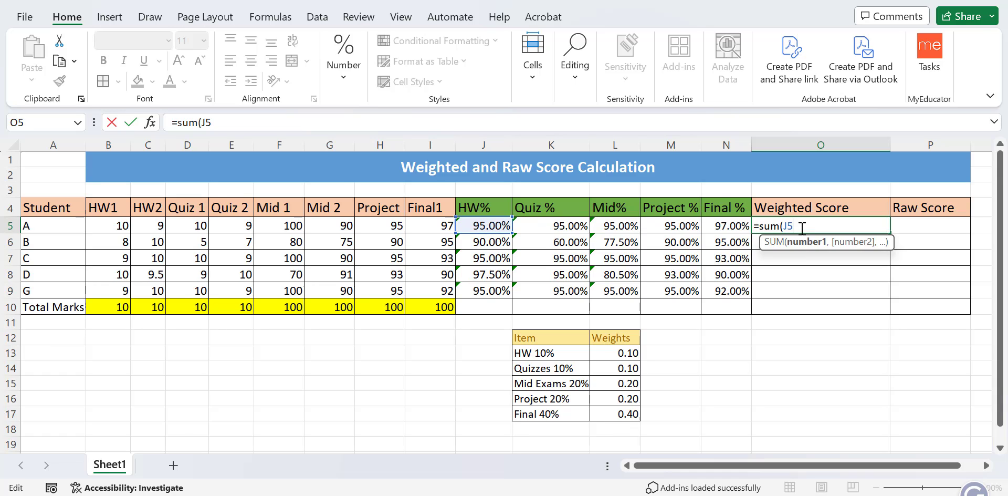
pyautogui.write('*')
pyautogui.click(621, 354)
pyautogui.click(820, 224)
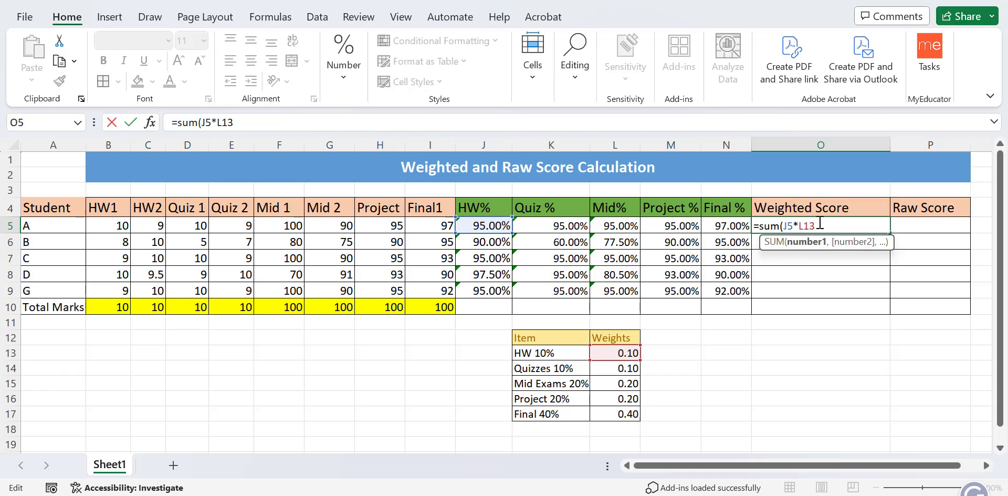
pyautogui.write(',')
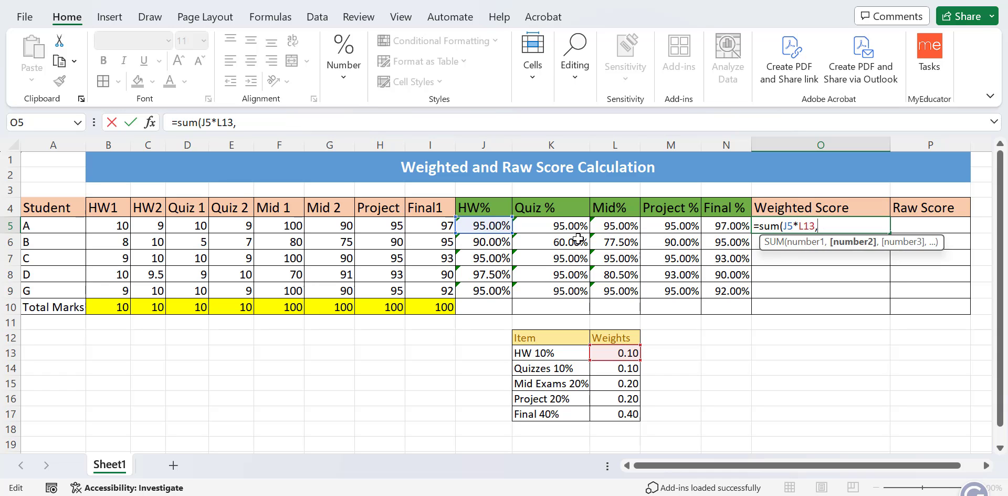
pyautogui.click(548, 227)
pyautogui.write('*')
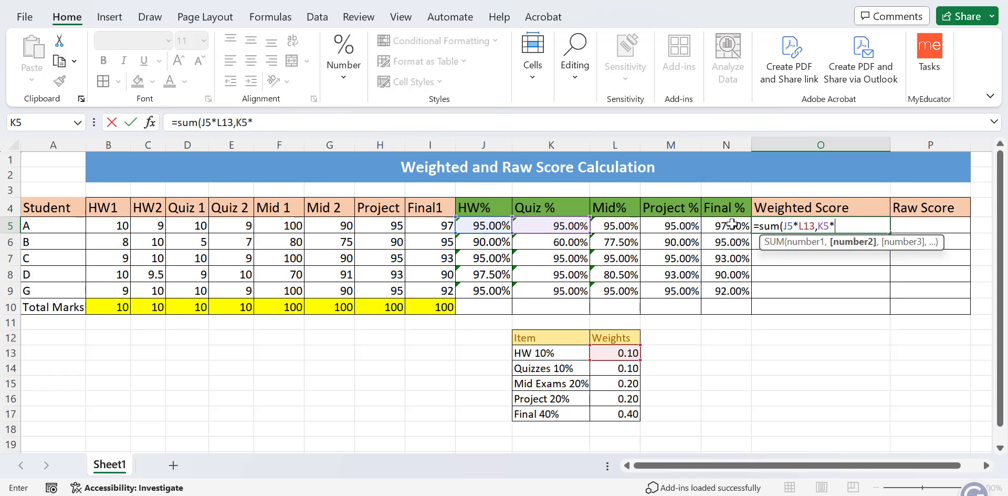
pyautogui.click(610, 369)
# - Add the Mid and Project terms L5*L15 and M5*L16 to the SUM formula
pyautogui.write(',')
pyautogui.click(617, 224)
pyautogui.write('*')
pyautogui.click(617, 383)
pyautogui.write(',')
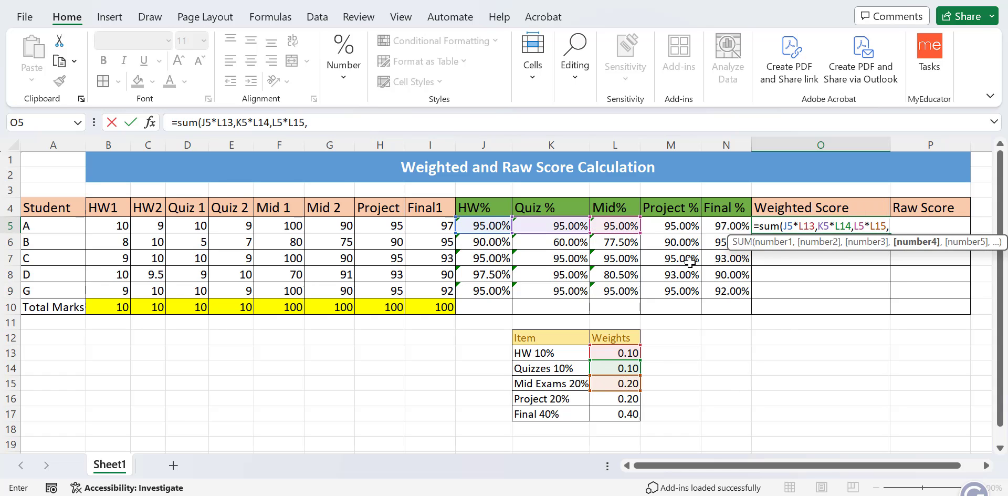
pyautogui.click(672, 223)
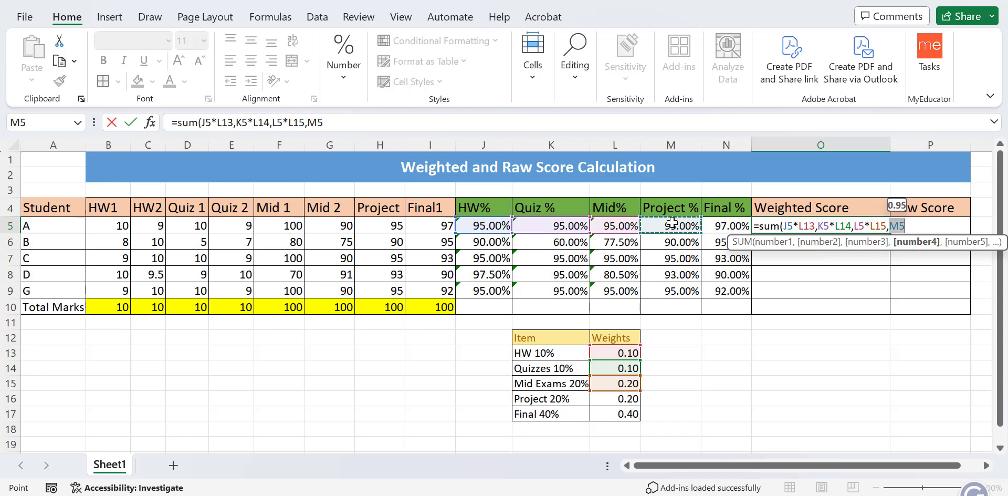
pyautogui.write('*')
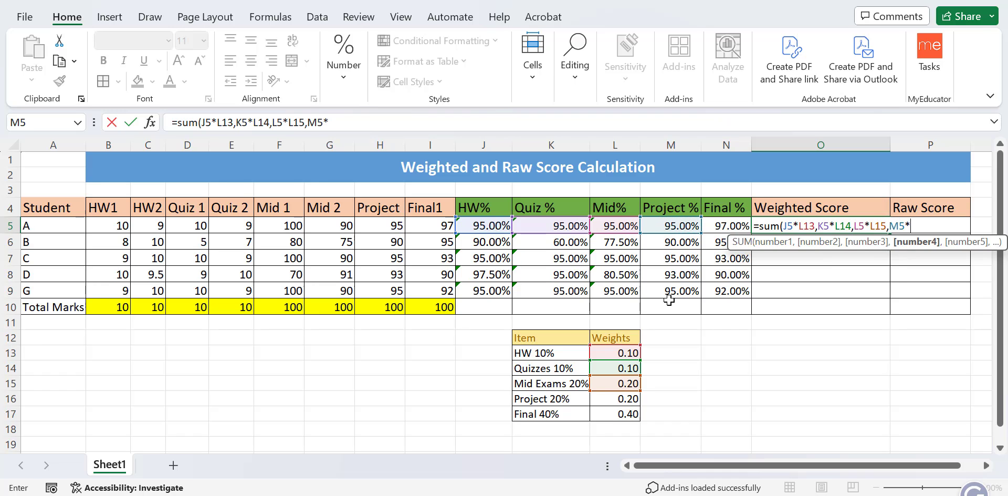
pyautogui.click(614, 399)
# - Add the Final term N5*L17, close the SUM, and commit the formula in O5
pyautogui.click(928, 225)
pyautogui.write(',')
pyautogui.click(735, 226)
pyautogui.write('*')
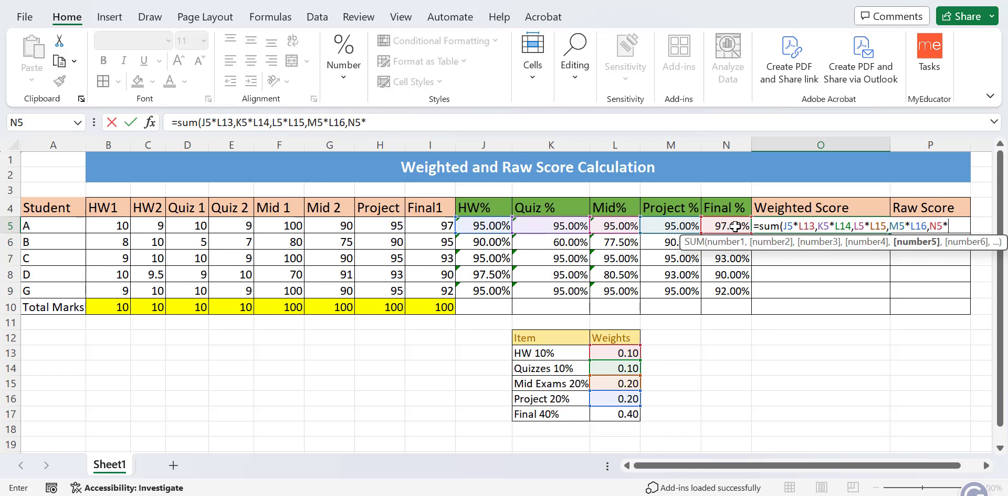
pyautogui.click(611, 417)
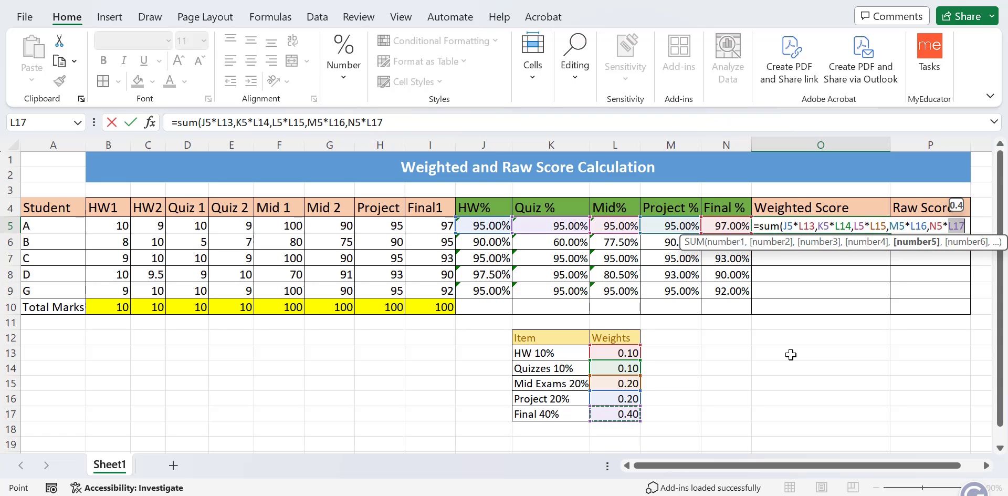
pyautogui.click(966, 227)
pyautogui.write(')')
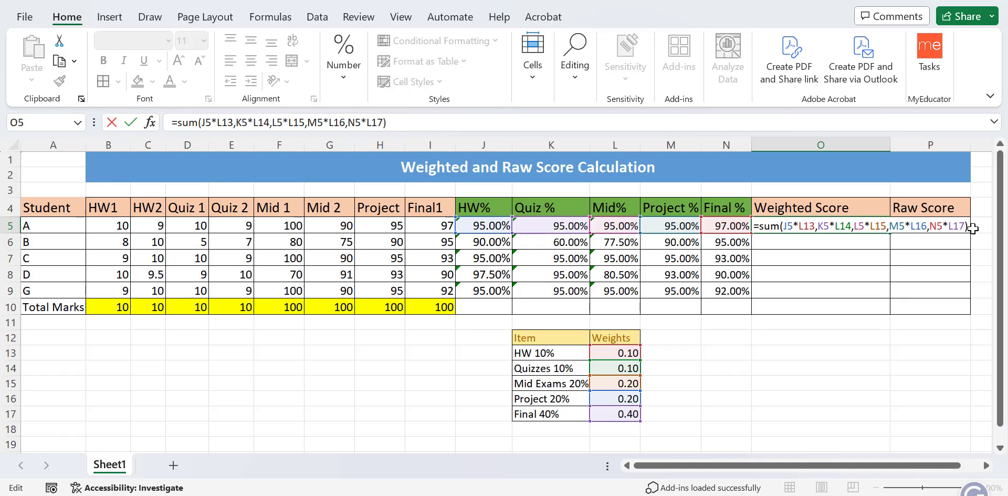
pyautogui.press('Return')
pyautogui.click(852, 225)
# - Format O5 as Percentage so the weighted score shows 95.80%
pyautogui.rightClick(852, 224)
pyautogui.click(725, 424)
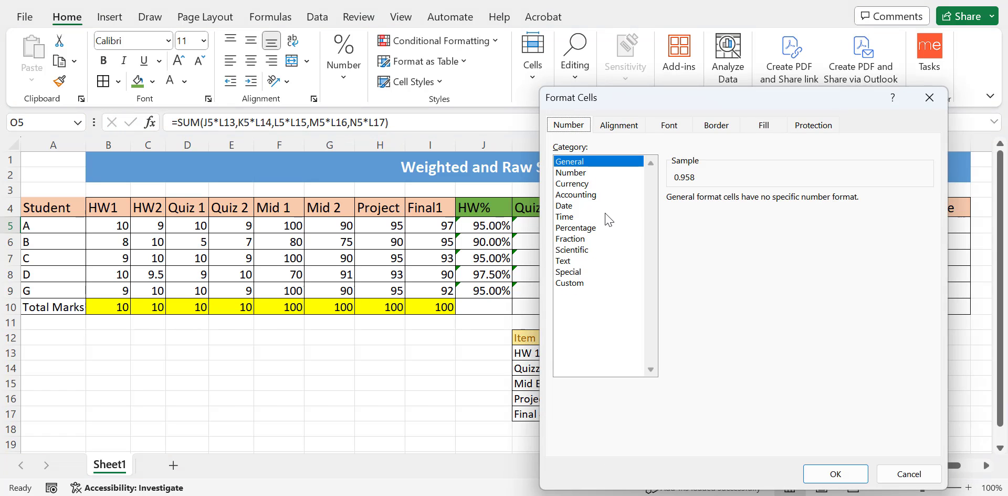
pyautogui.click(577, 228)
pyautogui.press('Return')
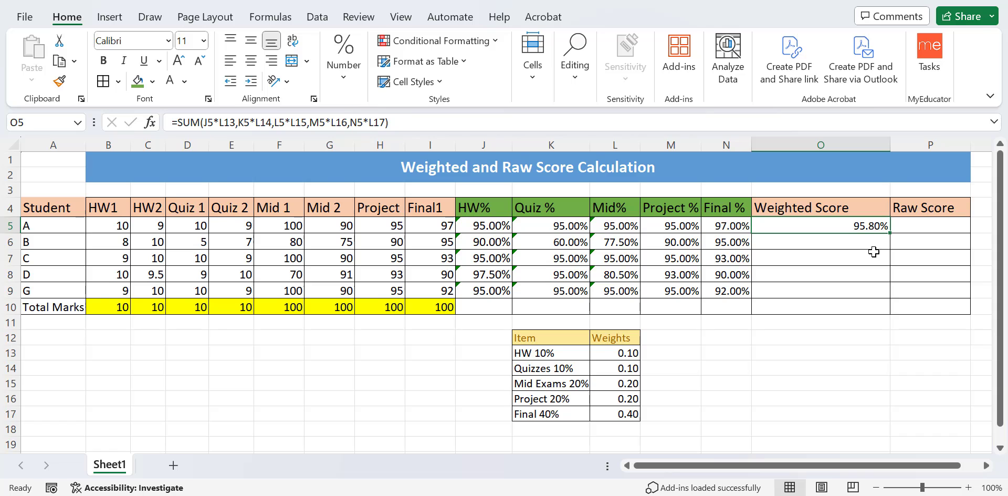
# - Change O5's weight references to L$13, L$14, L$15, L$16 and L$17
pyautogui.doubleClick(839, 225)
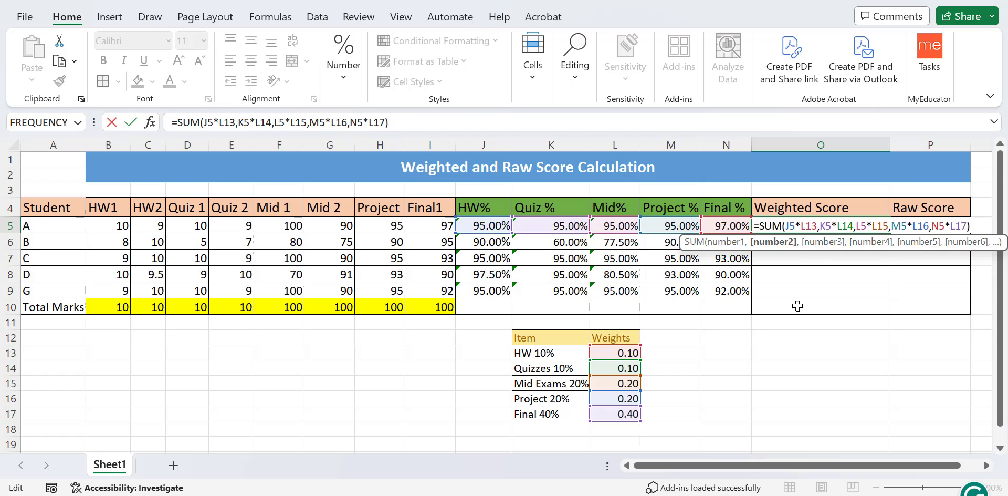
pyautogui.click(807, 224)
pyautogui.write('$')
pyautogui.click(851, 225)
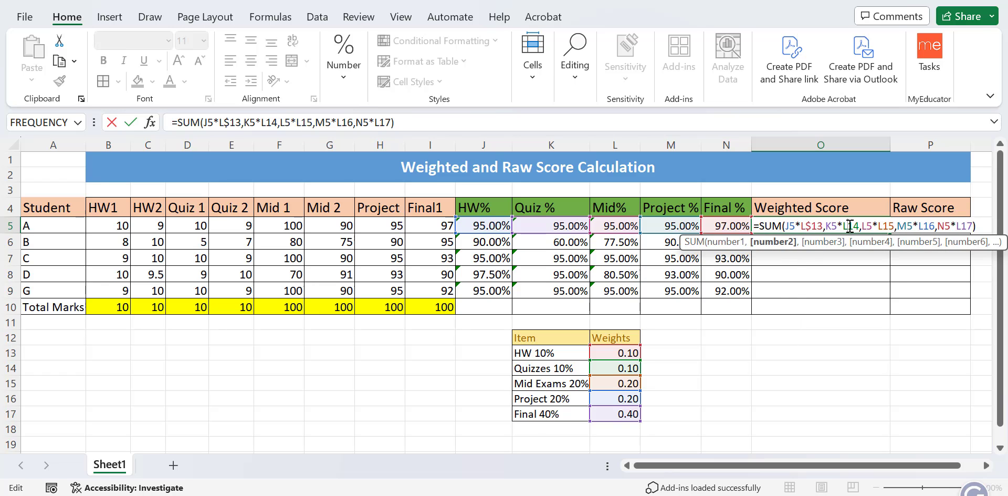
pyautogui.write('$')
pyautogui.click(889, 226)
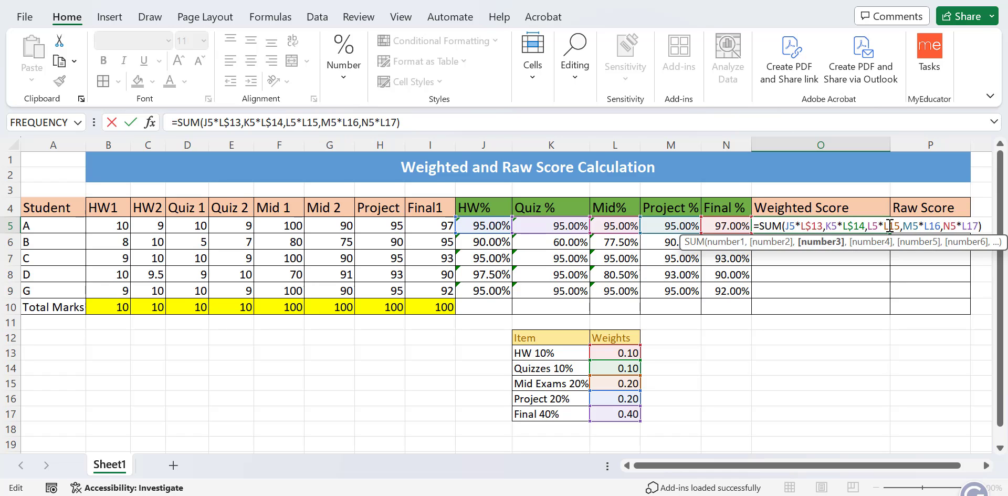
pyautogui.write('$')
pyautogui.click(937, 226)
pyautogui.write('$')
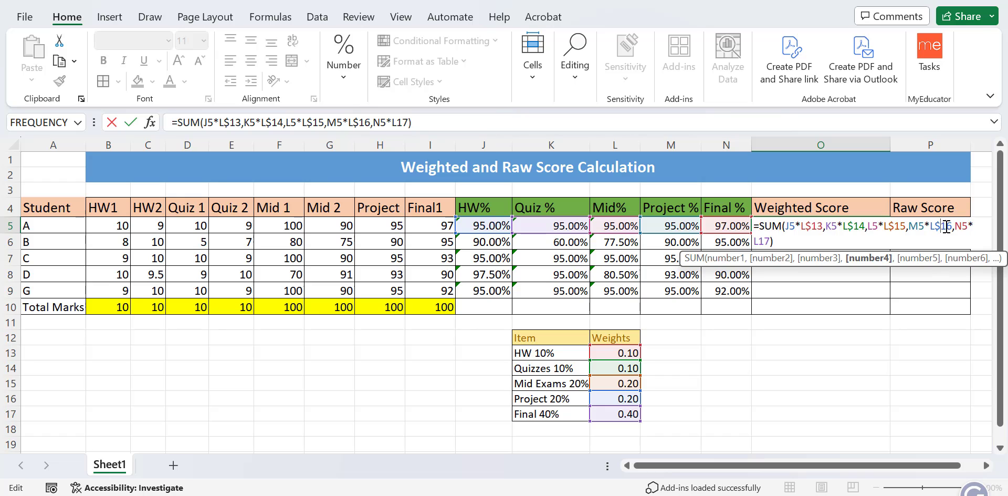
pyautogui.click(760, 240)
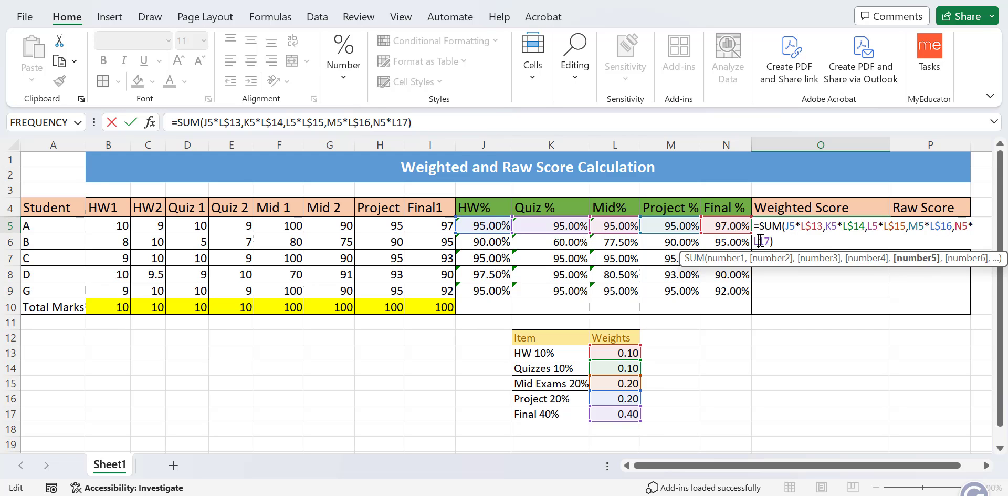
pyautogui.write('$')
pyautogui.click(782, 240)
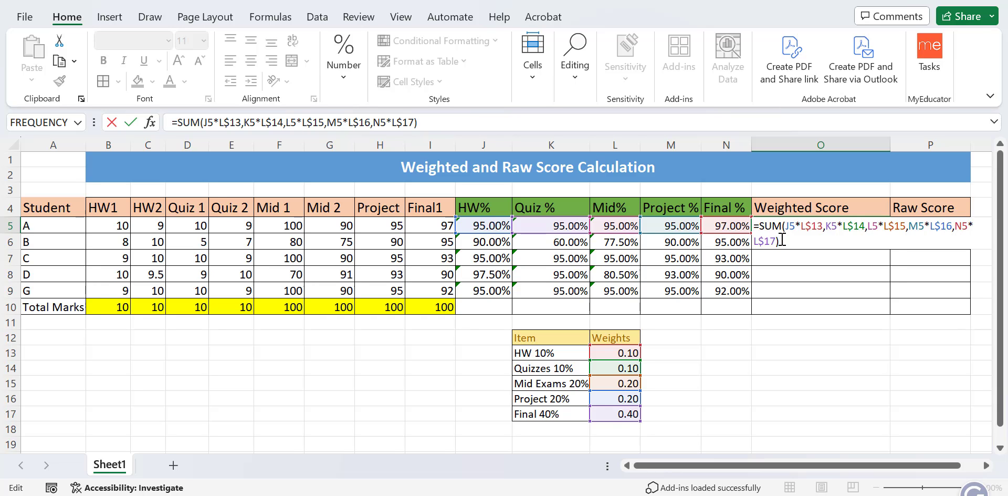
pyautogui.press('Return')
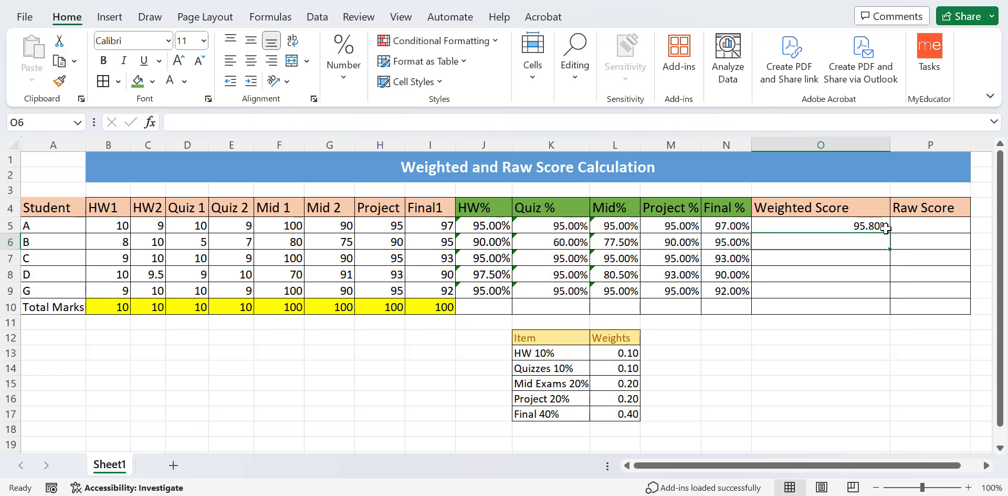
pyautogui.click(882, 226)
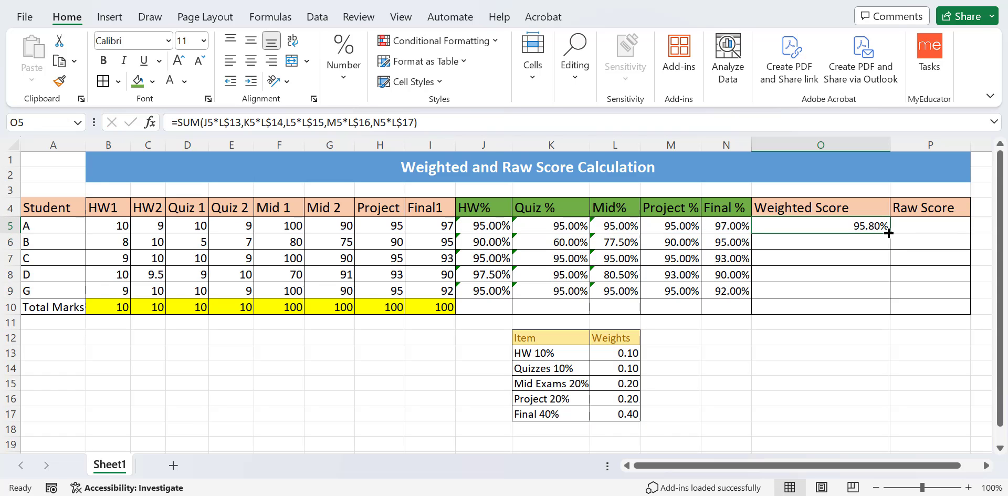
# - Copy the weighted score formula down to O10, then clear the Total Marks cell O10
pyautogui.moveTo(889, 232); pyautogui.dragTo(863, 310)
pyautogui.click(861, 306)
pyautogui.press('Delete')
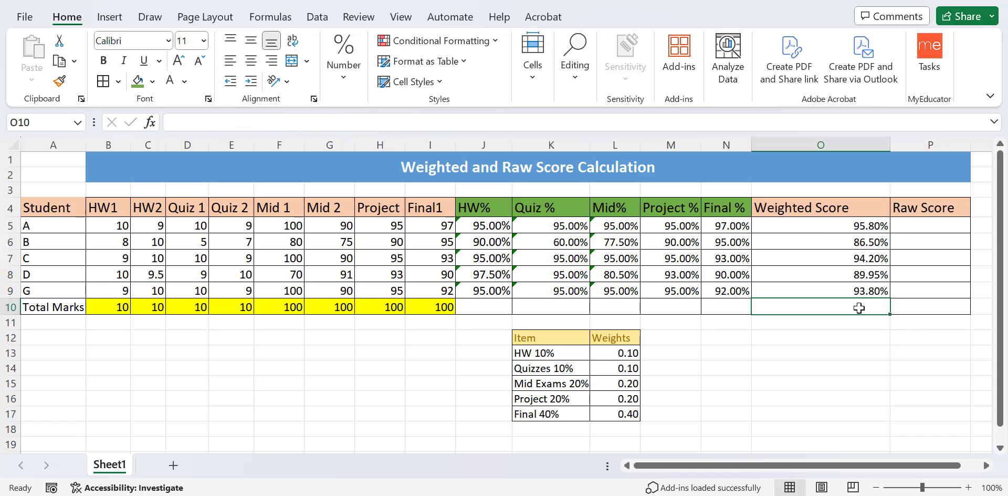
# - Center the five weighted scores in O5:O9
pyautogui.moveTo(837, 224); pyautogui.dragTo(837, 289)
pyautogui.click(251, 60)
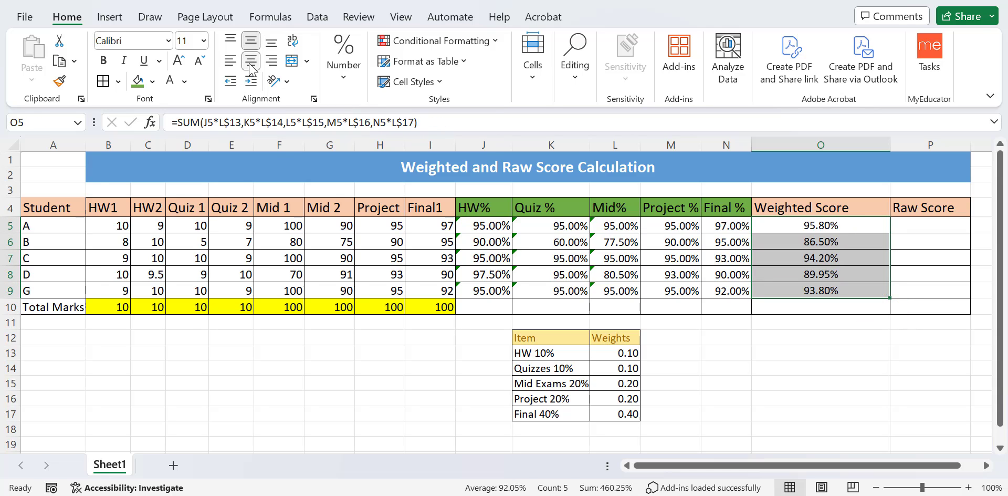
pyautogui.click(787, 349)
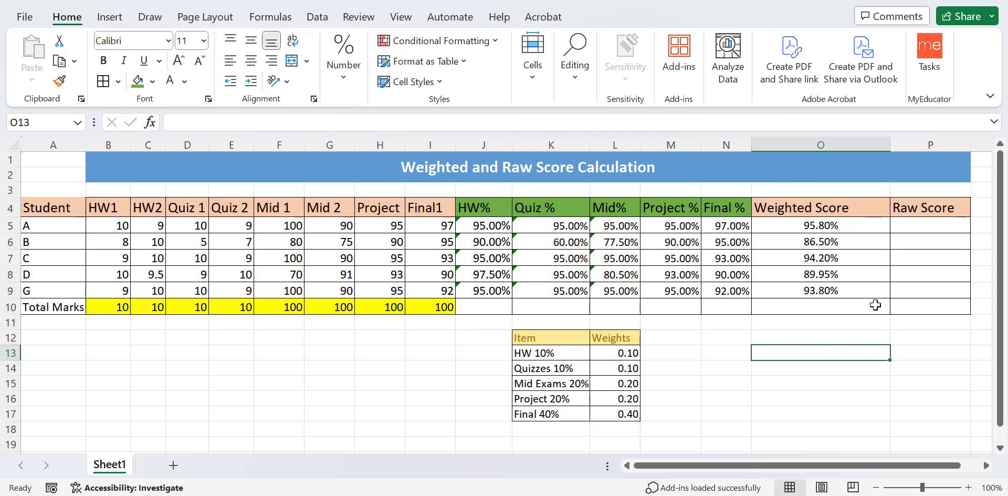
pyautogui.click(925, 230)
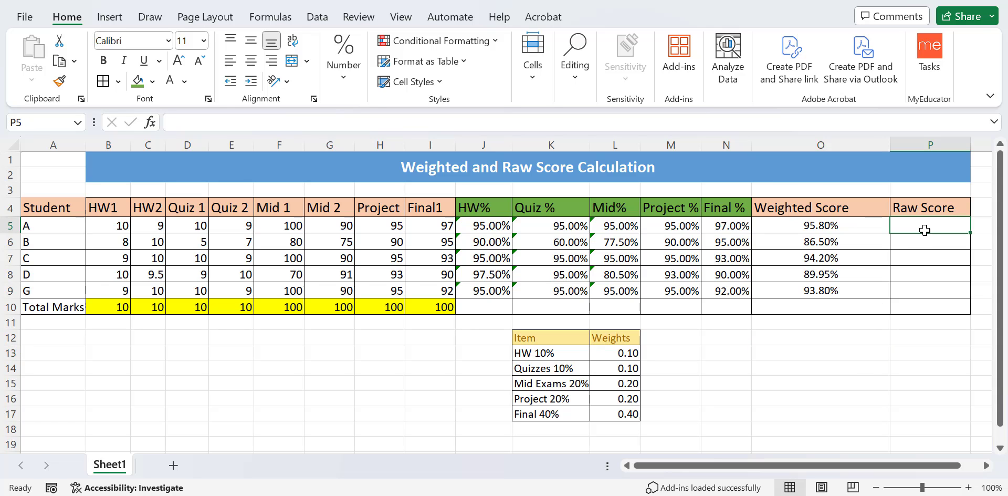
# - Enter =SUM(B5:I5)/SUM(B10:I10) in P5 for student A's raw score
pyautogui.write('=')
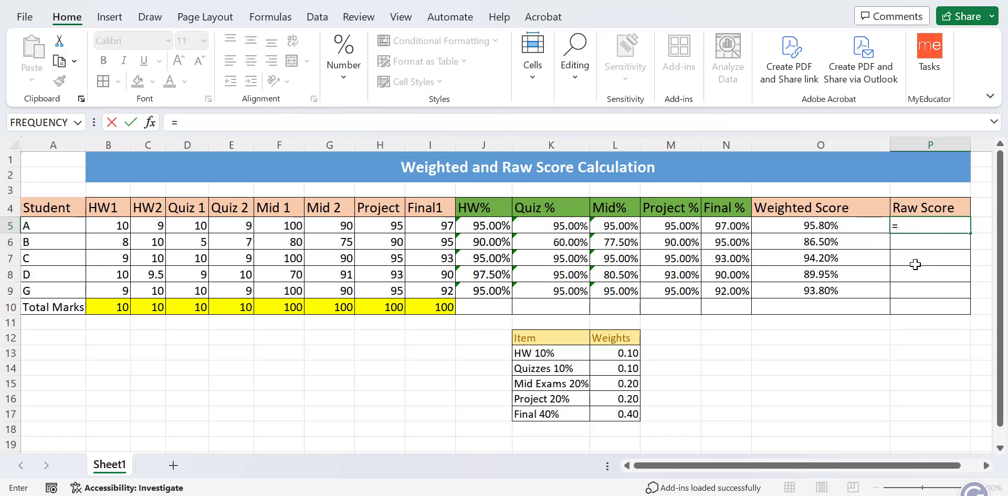
pyautogui.write('sum(')
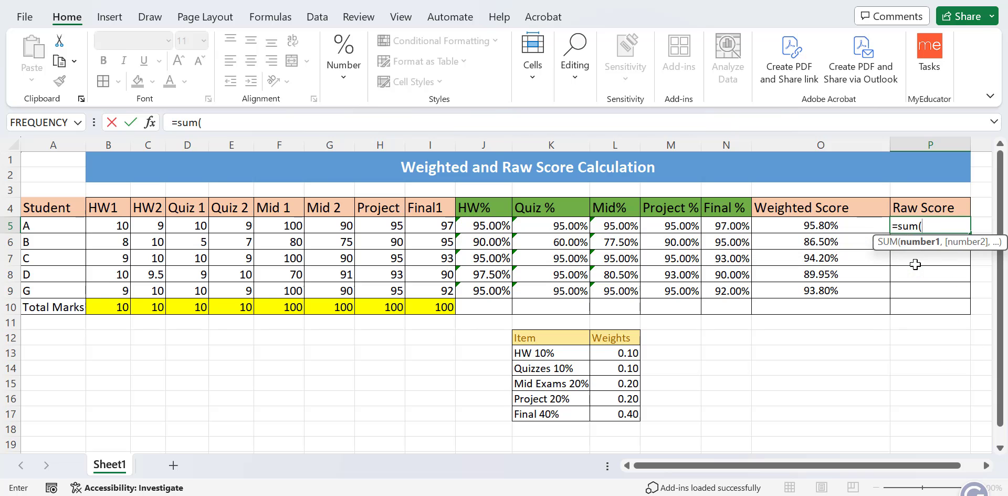
pyautogui.moveTo(107, 225); pyautogui.dragTo(430, 226)
pyautogui.write(')')
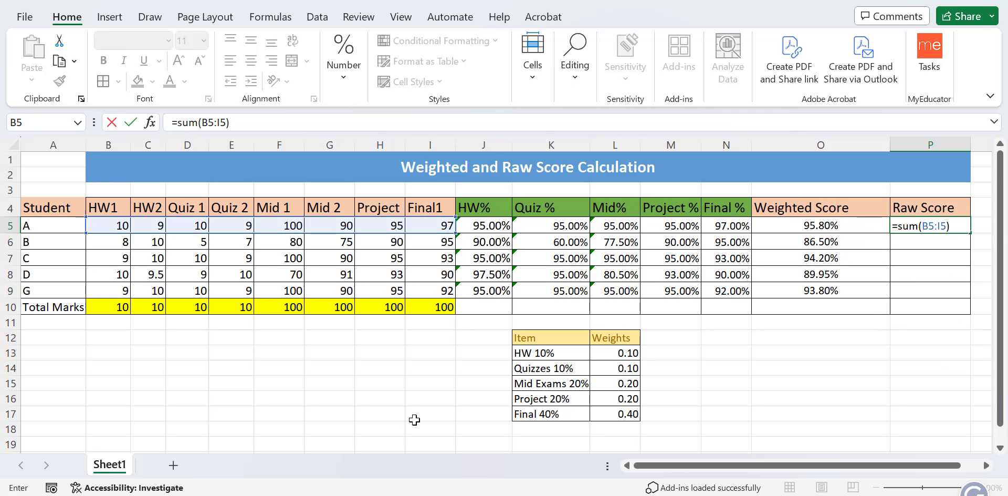
pyautogui.write('/sum(')
pyautogui.moveTo(109, 307); pyautogui.dragTo(448, 307)
pyautogui.write(')')
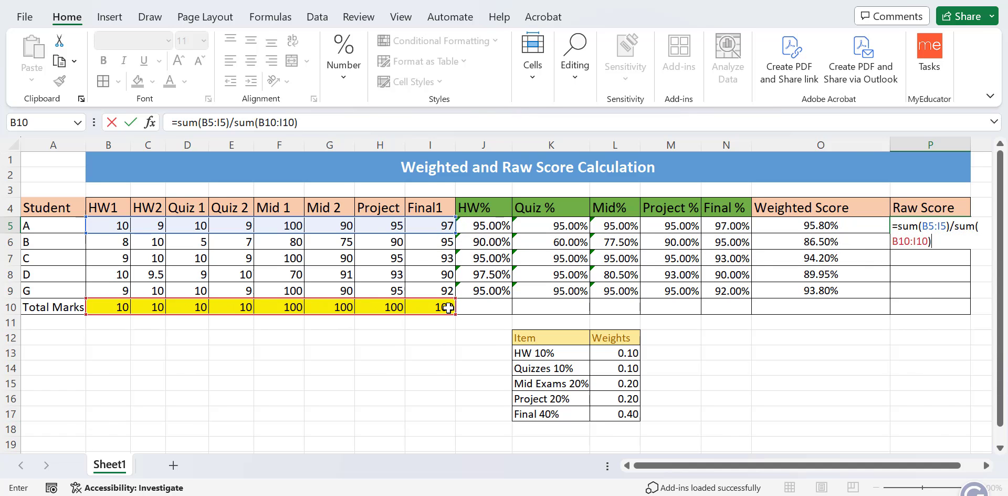
# - Lock the total row as B$10:I$10 in P5's formula and commit it
pyautogui.click(900, 242)
pyautogui.write('$')
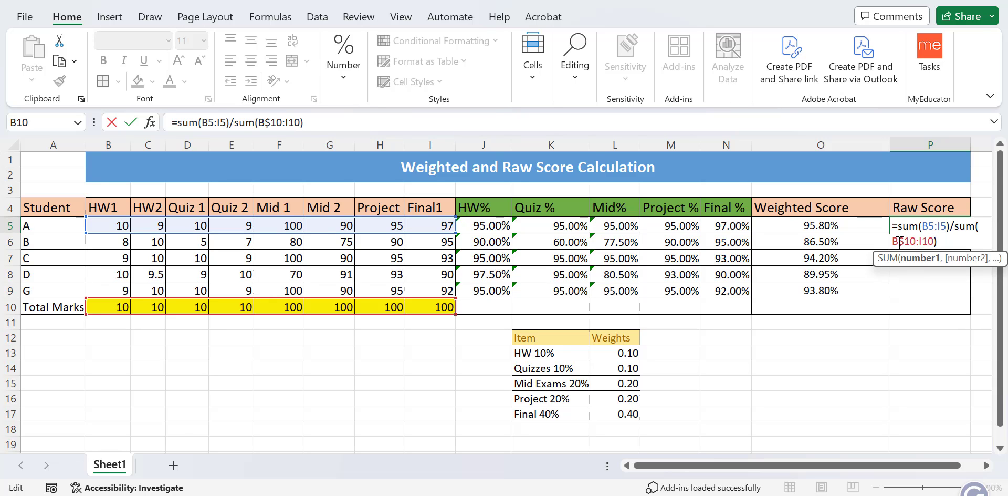
pyautogui.click(923, 242)
pyautogui.write('$')
pyautogui.click(948, 243)
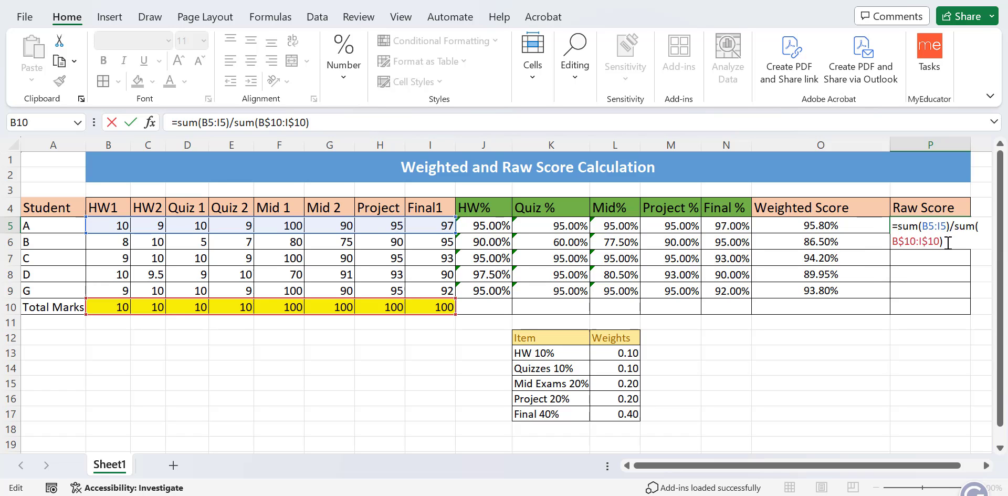
pyautogui.press('Return')
pyautogui.click(953, 227)
# - Format P5 as Percentage so student A's raw score shows 95.45%
pyautogui.rightClick(952, 229)
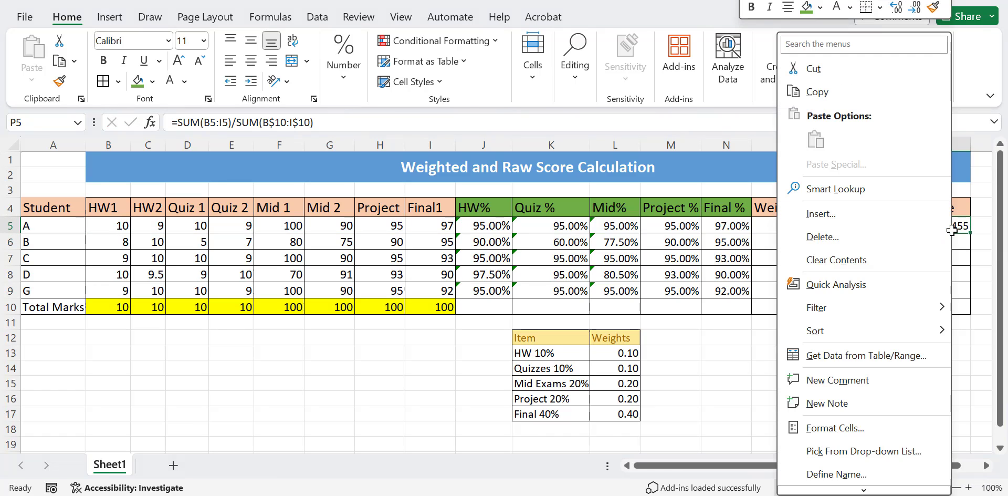
pyautogui.press('Escape')
pyautogui.hotkey('ctrl', '1')
pyautogui.press('p')
pyautogui.press('Return')
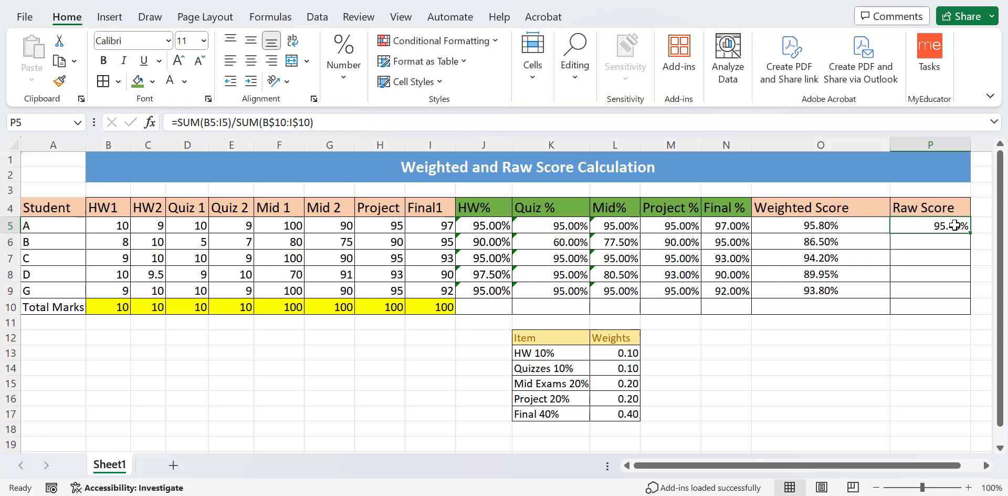
# - Copy the raw score formula down to P10, then clear the Total Marks cell P10
pyautogui.moveTo(970, 233); pyautogui.dragTo(970, 311)
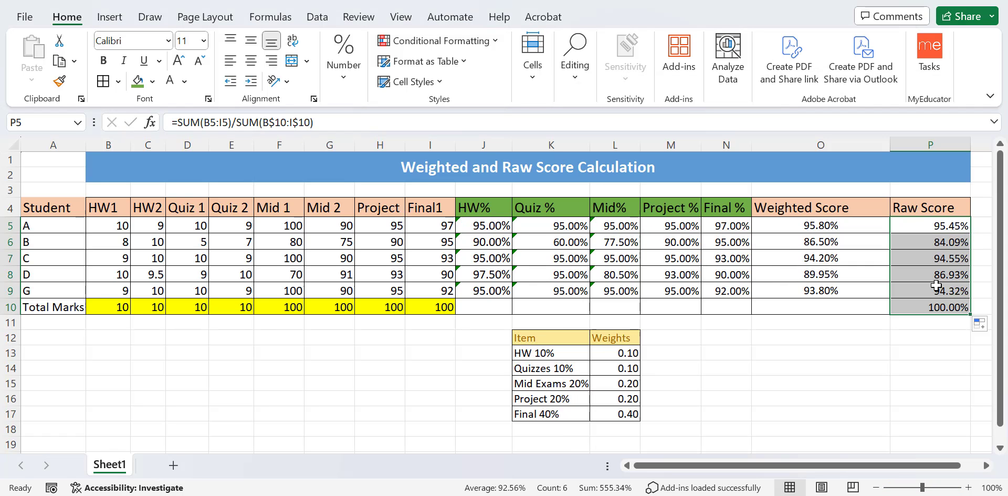
pyautogui.click(934, 310)
pyautogui.press('Delete')
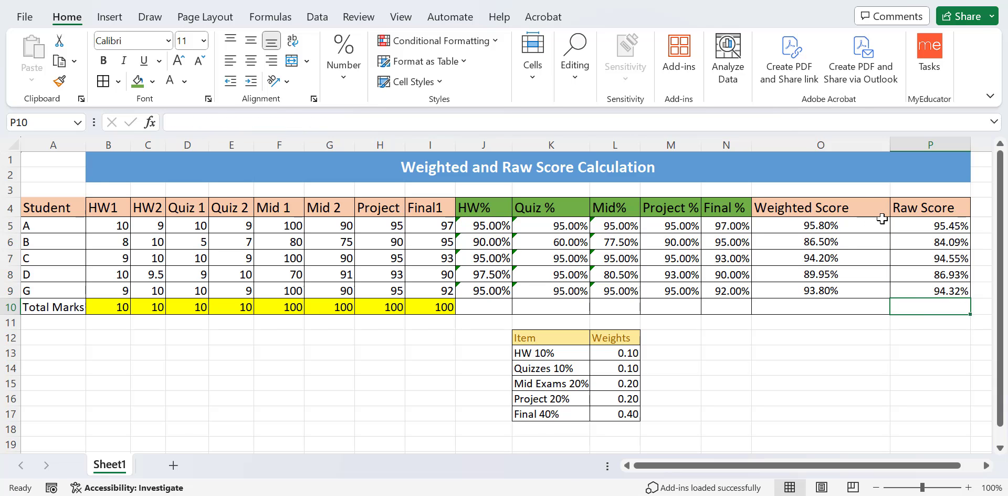
pyautogui.moveTo(865, 206); pyautogui.dragTo(934, 290)
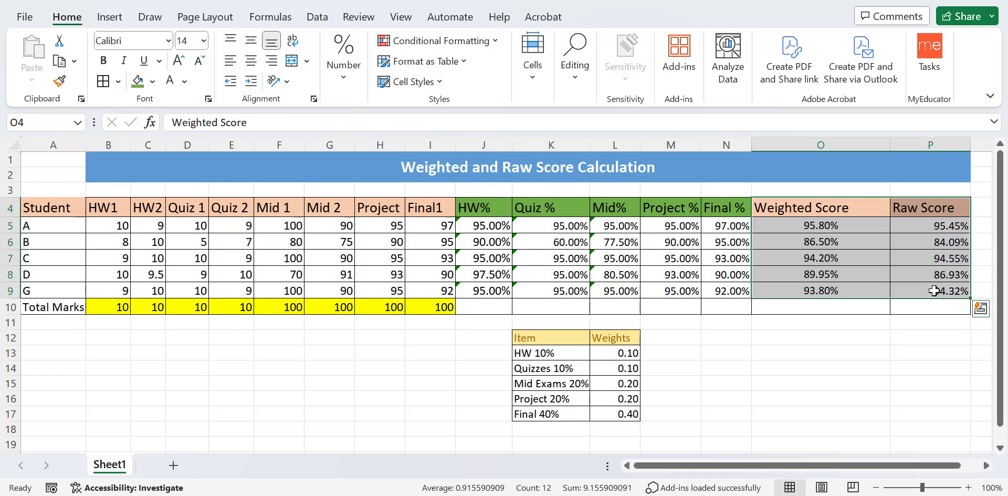
pyautogui.click(892, 383)
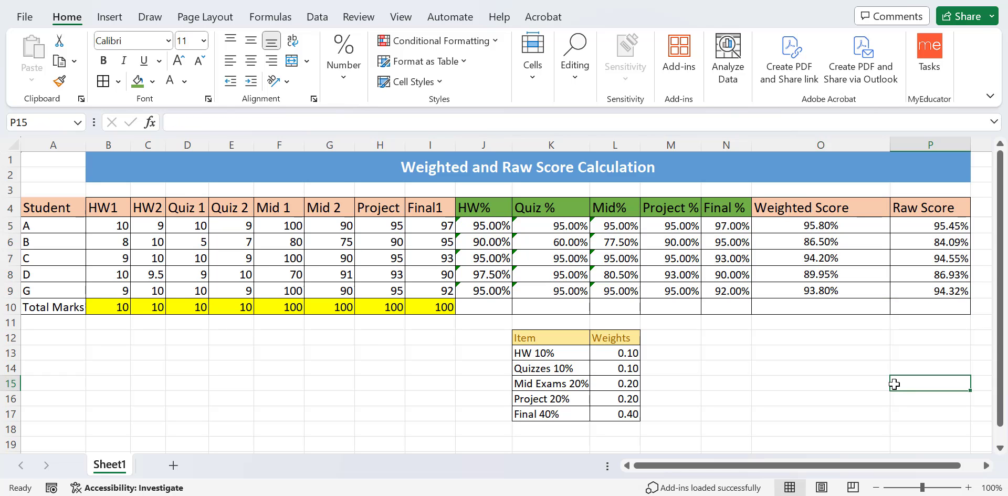